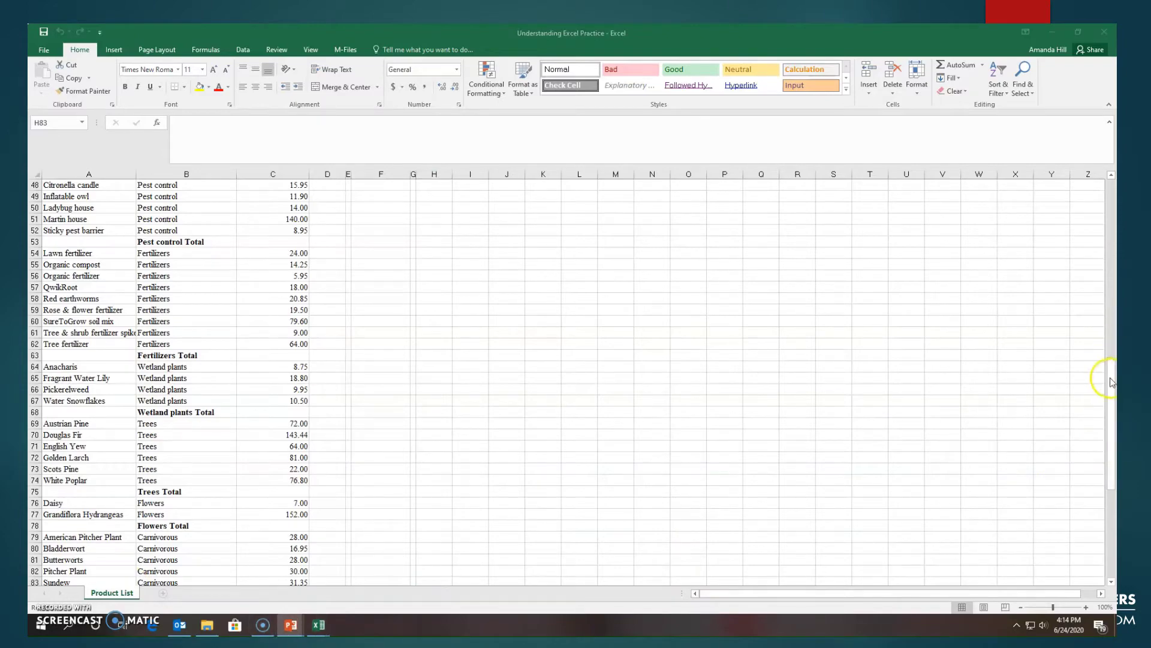
# Step: Go to the last used row of the product list and return to cell A1
pyautogui.moveTo(1110, 375); pyautogui.dragTo(1098, 175)
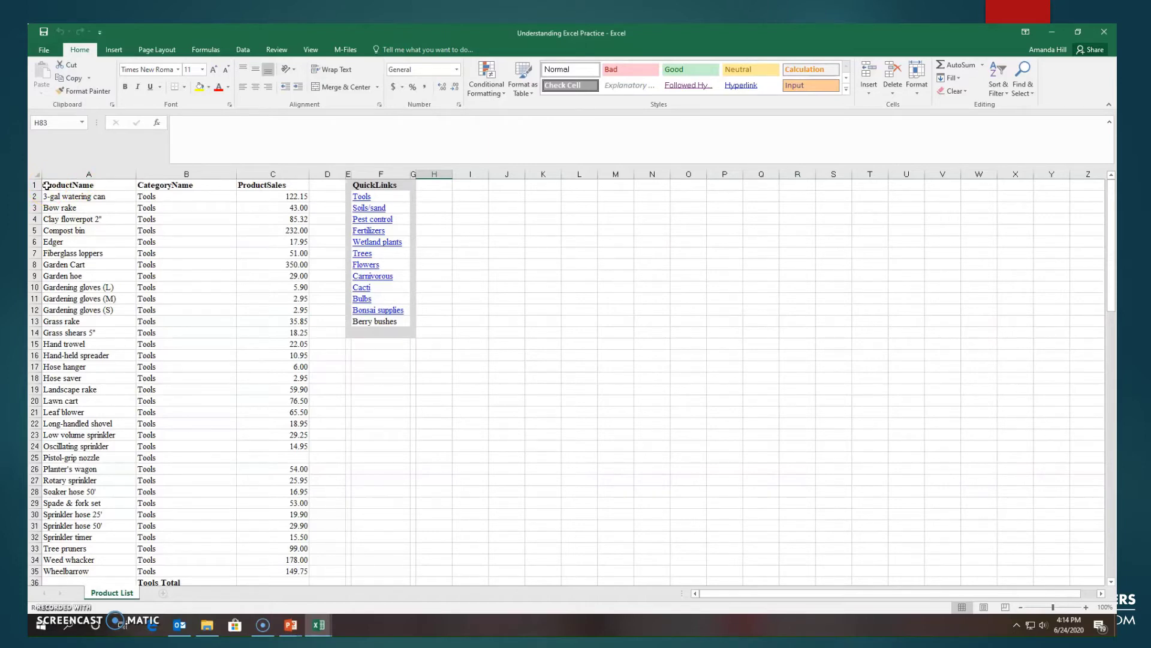
pyautogui.hotkey('ctrl', 'End')
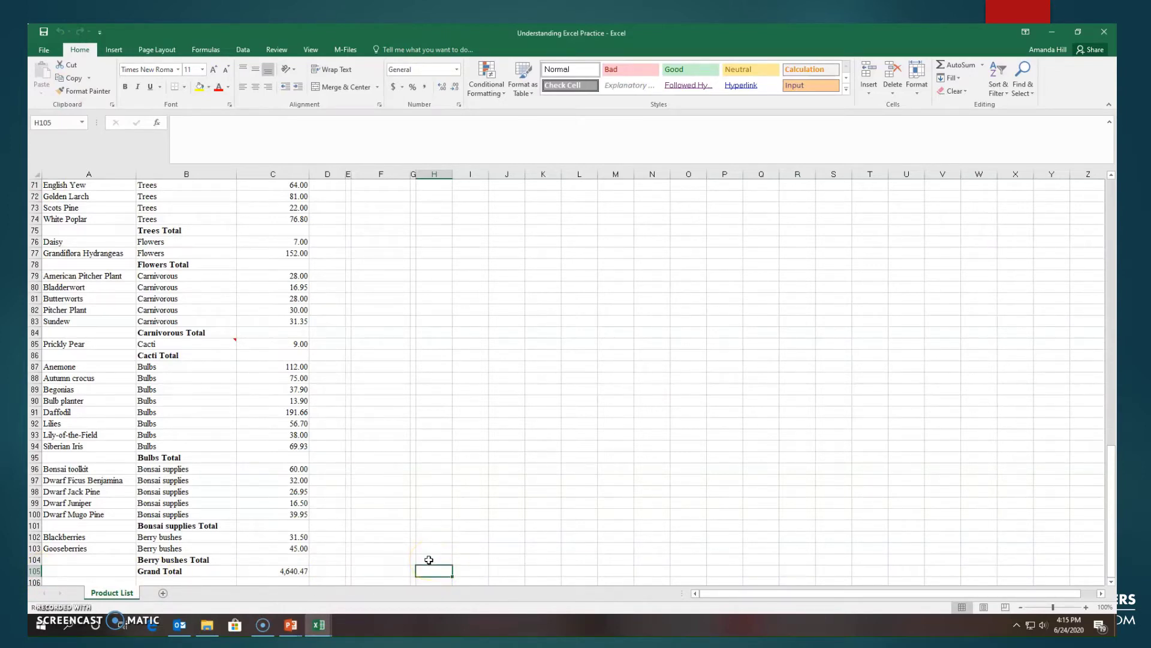
pyautogui.click(37, 572)
pyautogui.hotkey('ctrl', 'Home')
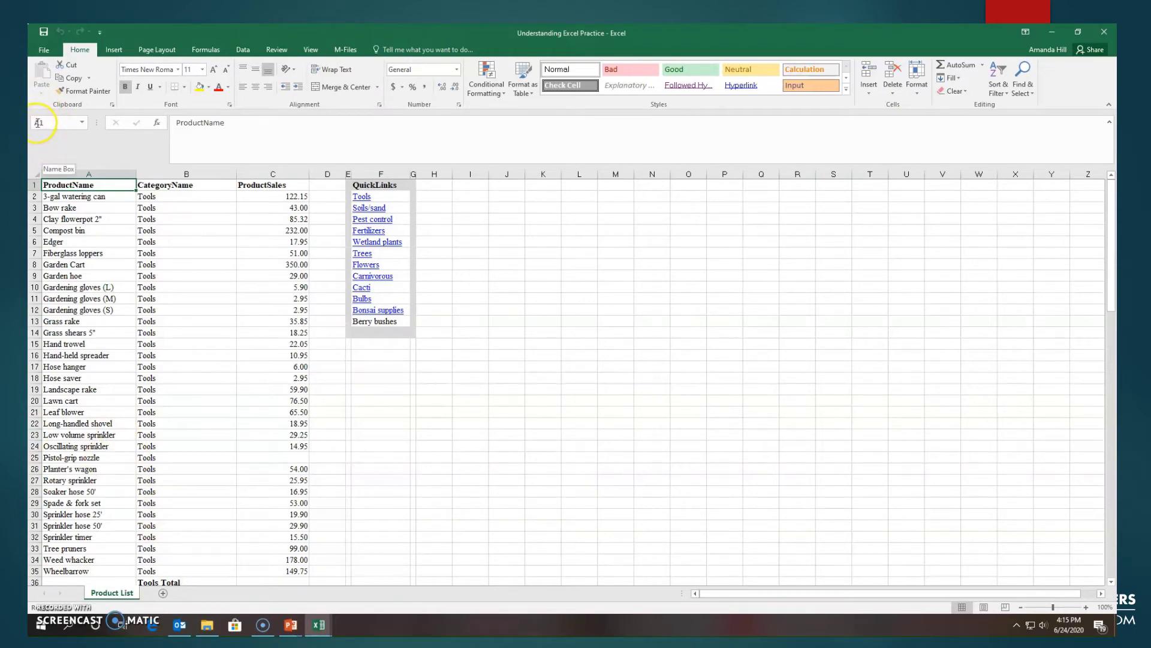
# Step: Select the Fiberglass loppers, Garden Cart and Garden hoe cells in turn to check their cell addresses
pyautogui.click(69, 253)
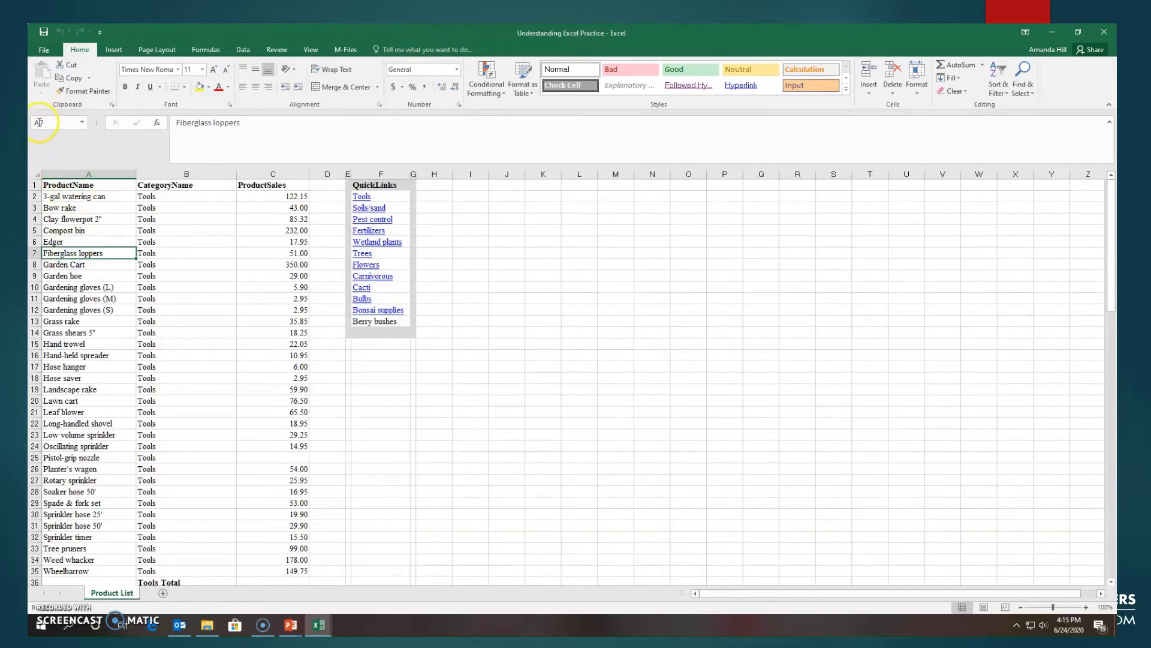
pyautogui.click(81, 265)
pyautogui.click(79, 276)
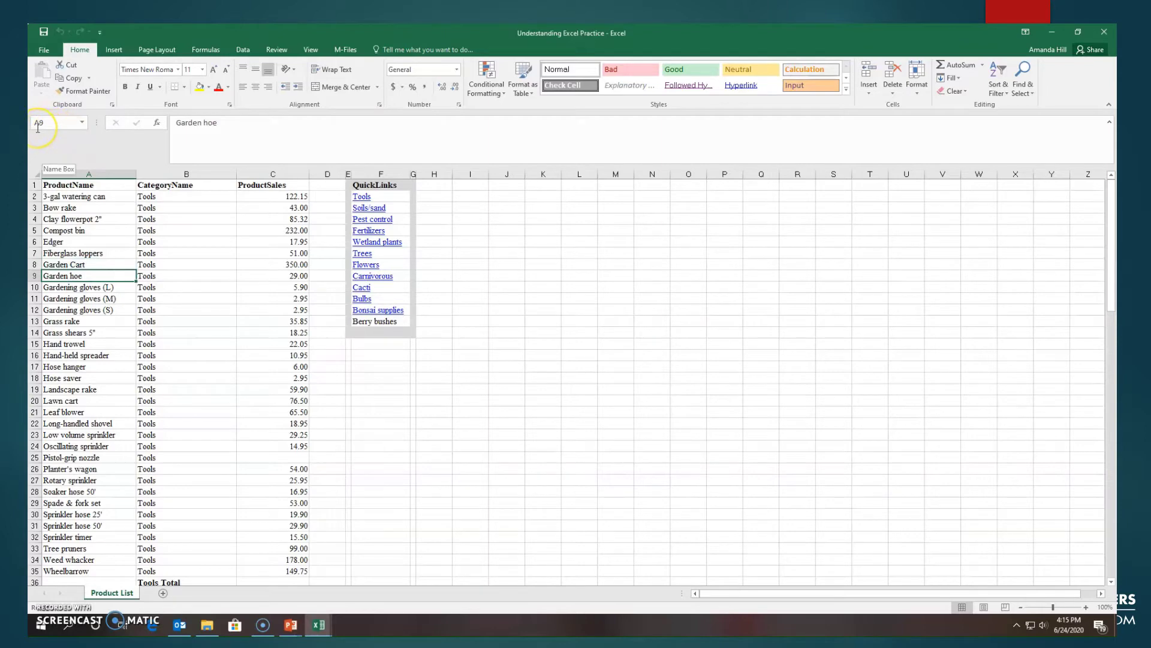
# Step: Jump directly to cell C50 by entering its cell reference
pyautogui.click(50, 121)
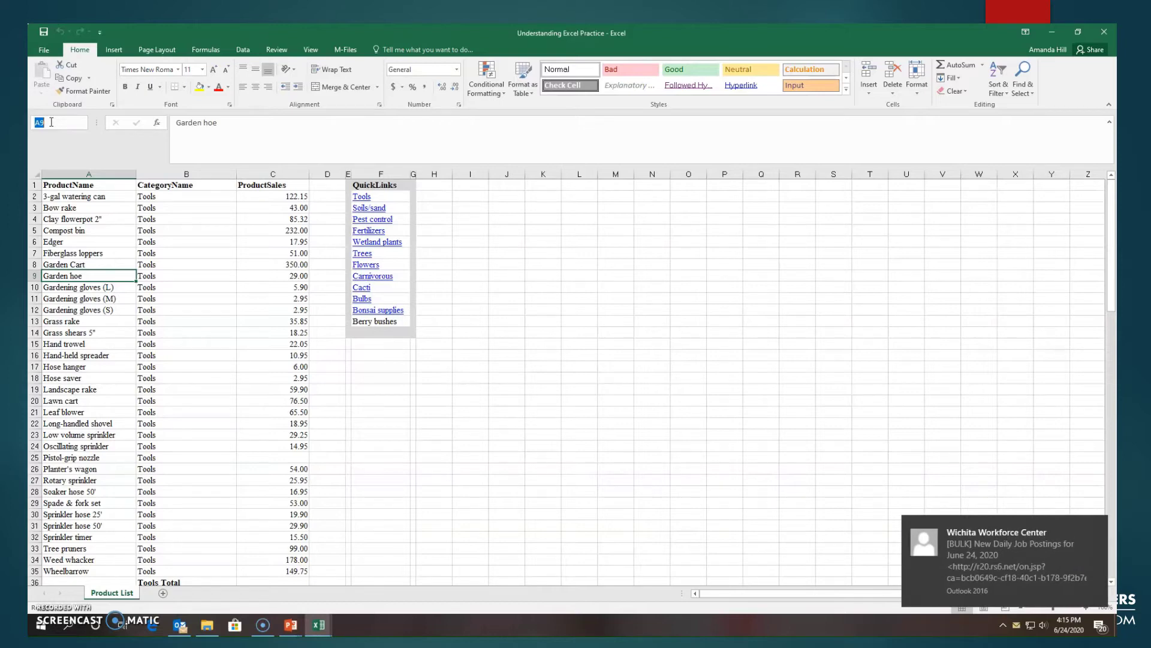
pyautogui.write('c50')
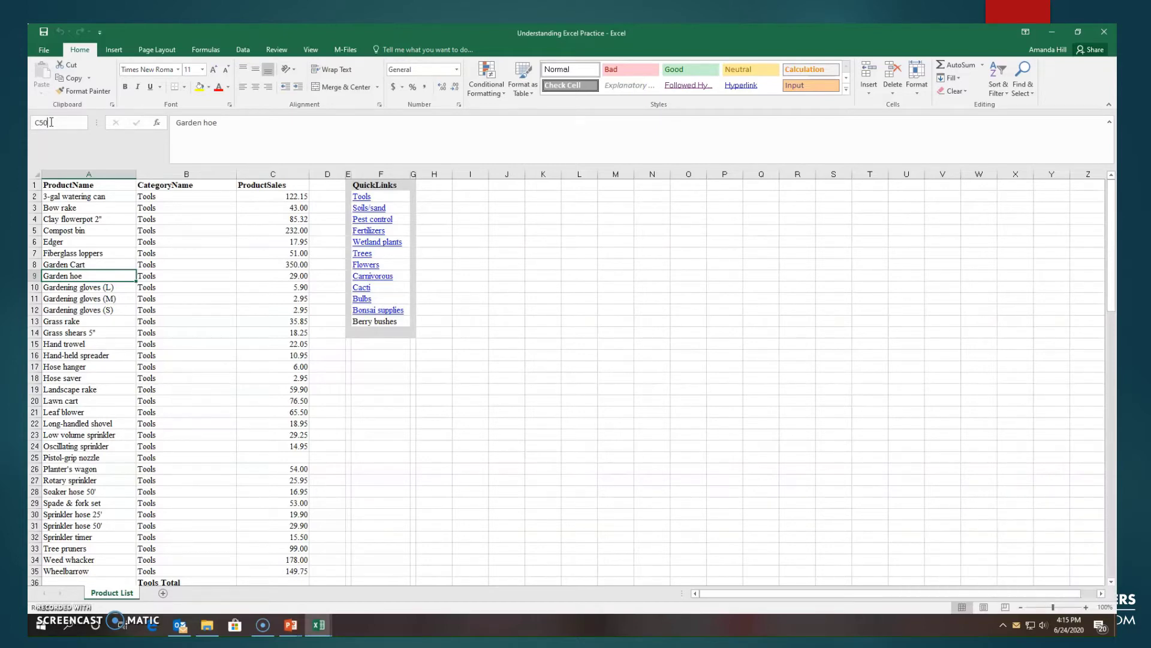
pyautogui.press('Return')
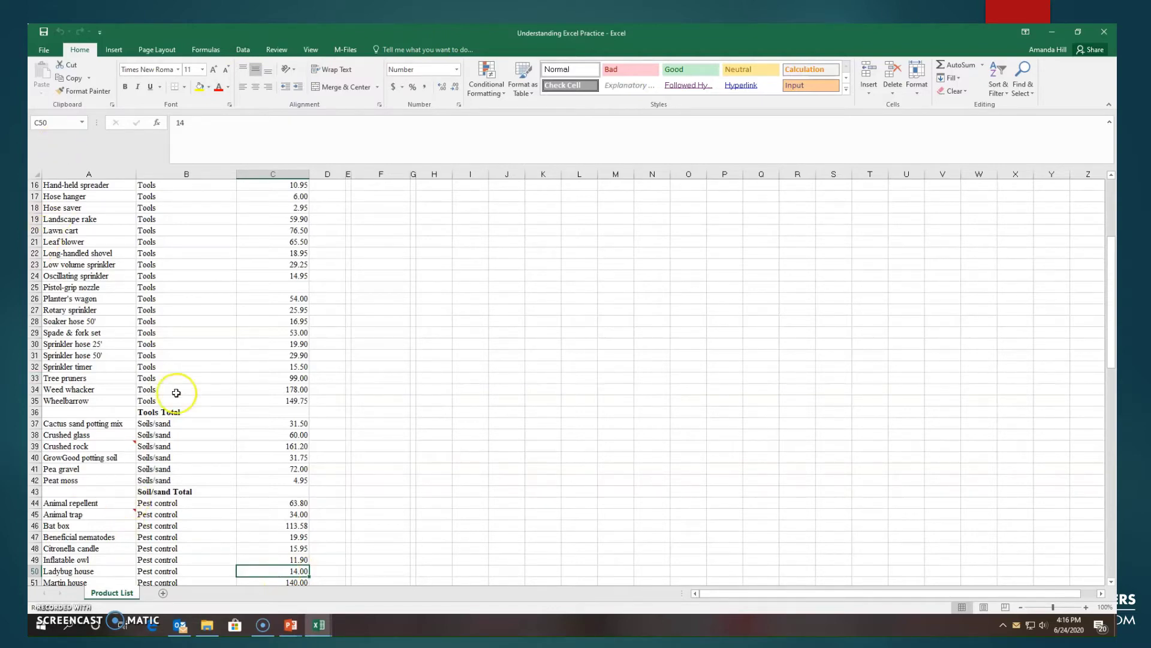
# Step: Select cell A31 and then A43, move one cell down to A44, and view the top of the list
pyautogui.click(83, 355)
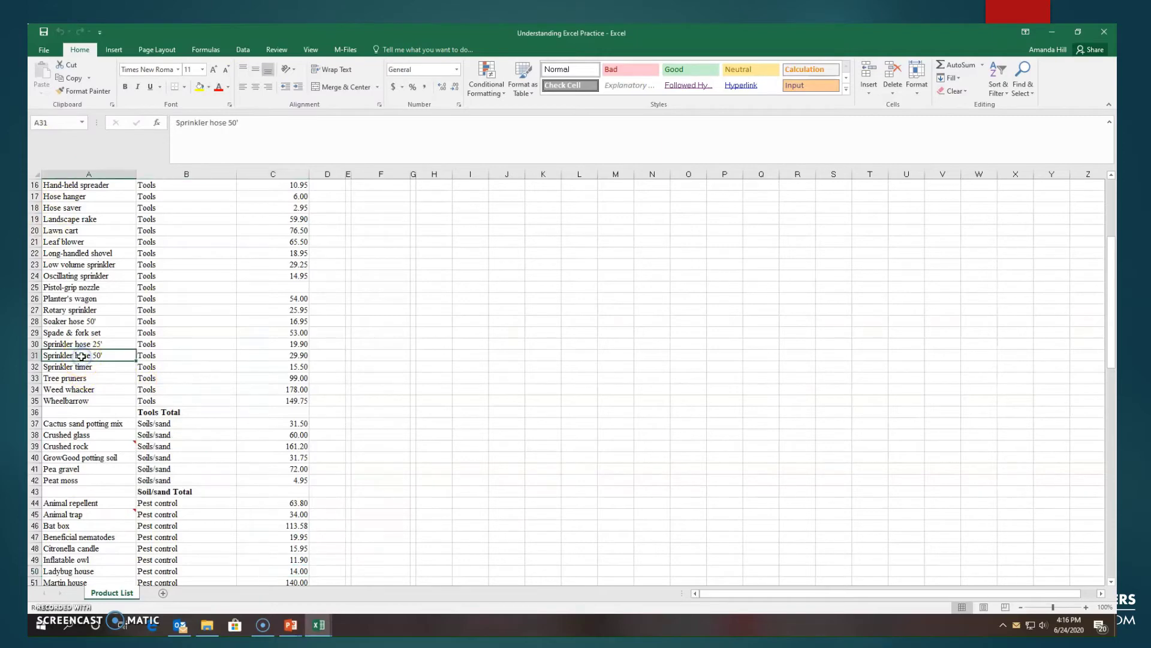
pyautogui.click(91, 490)
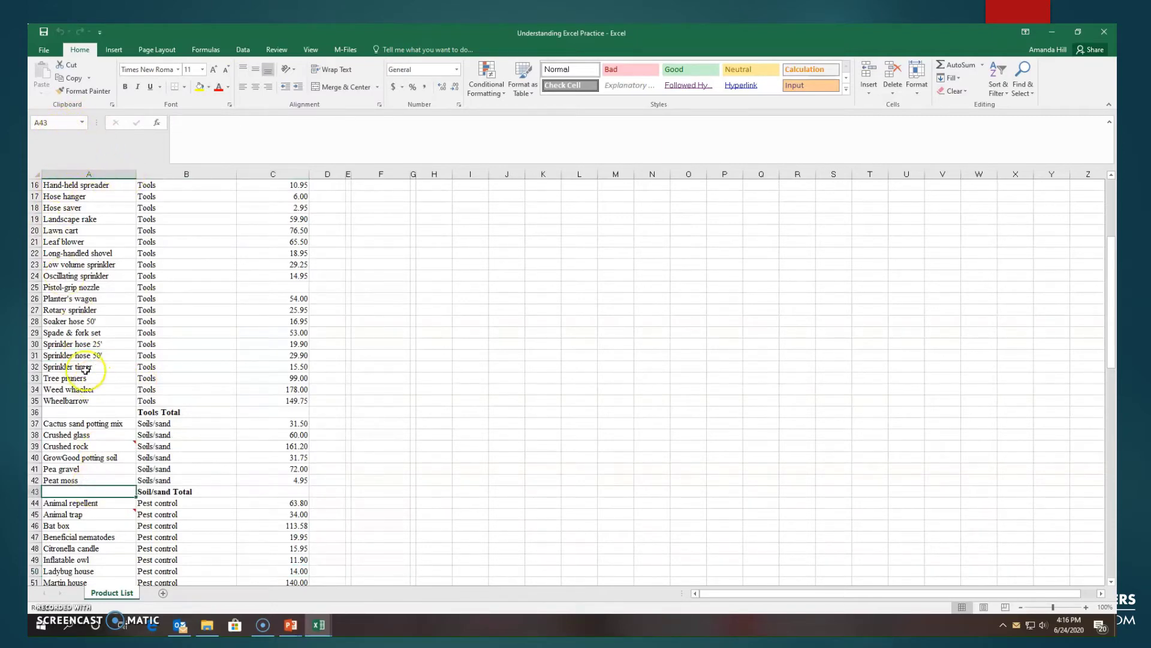
pyautogui.scroll(5, 84, 363)
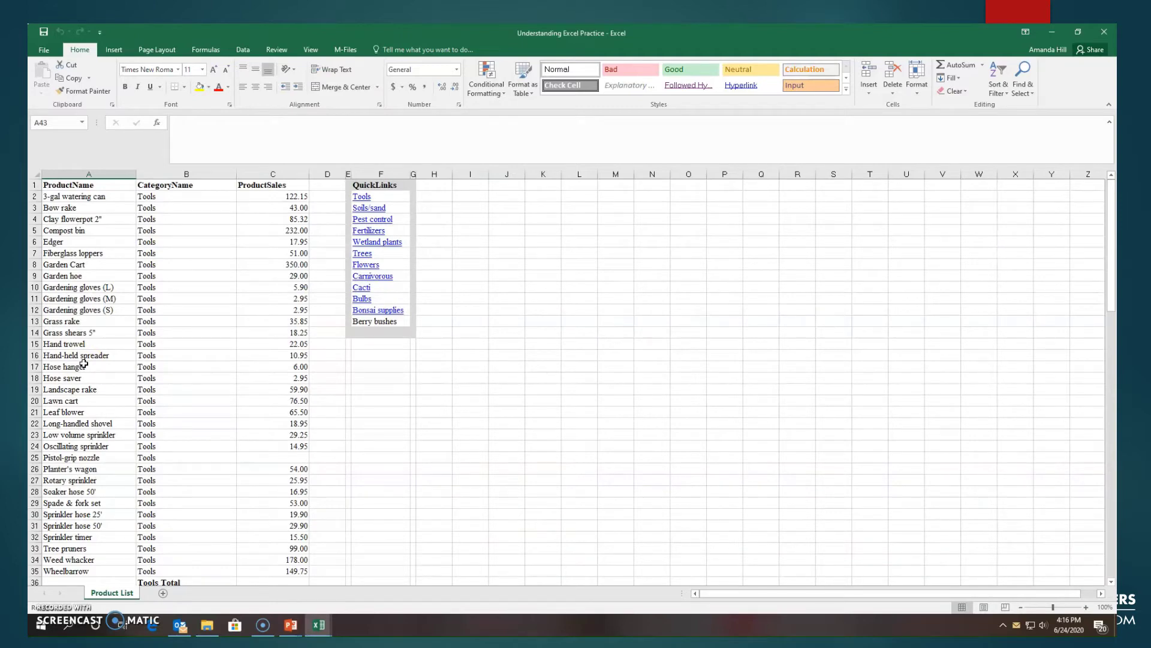
pyautogui.press('Down')
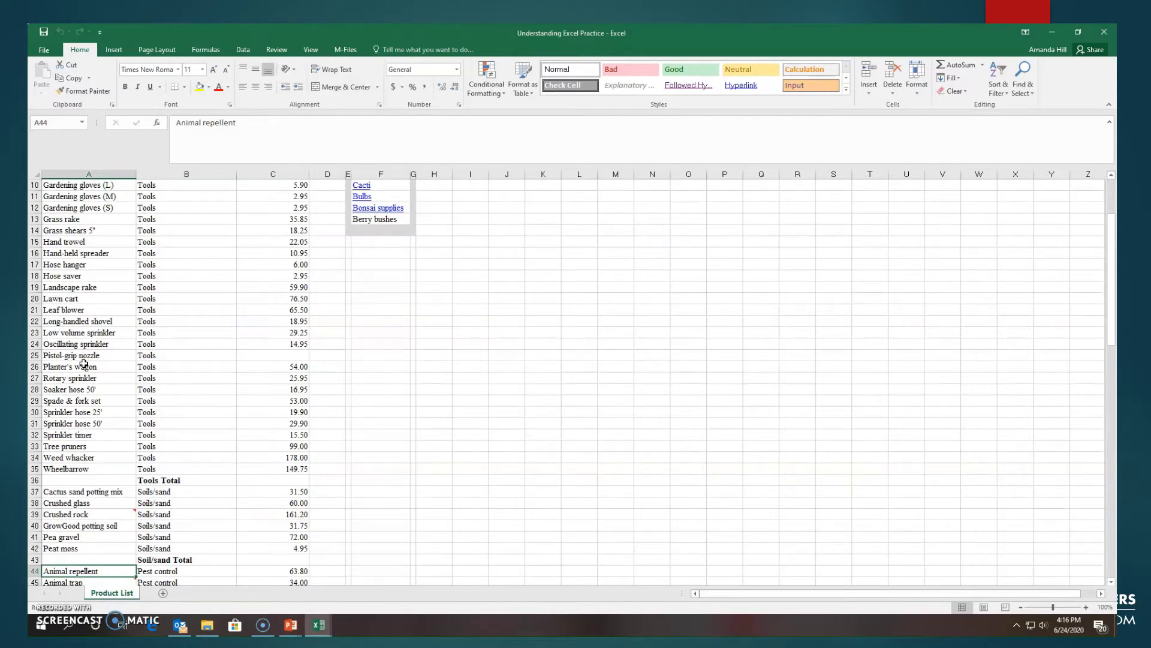
pyautogui.scroll(3, 36, 525)
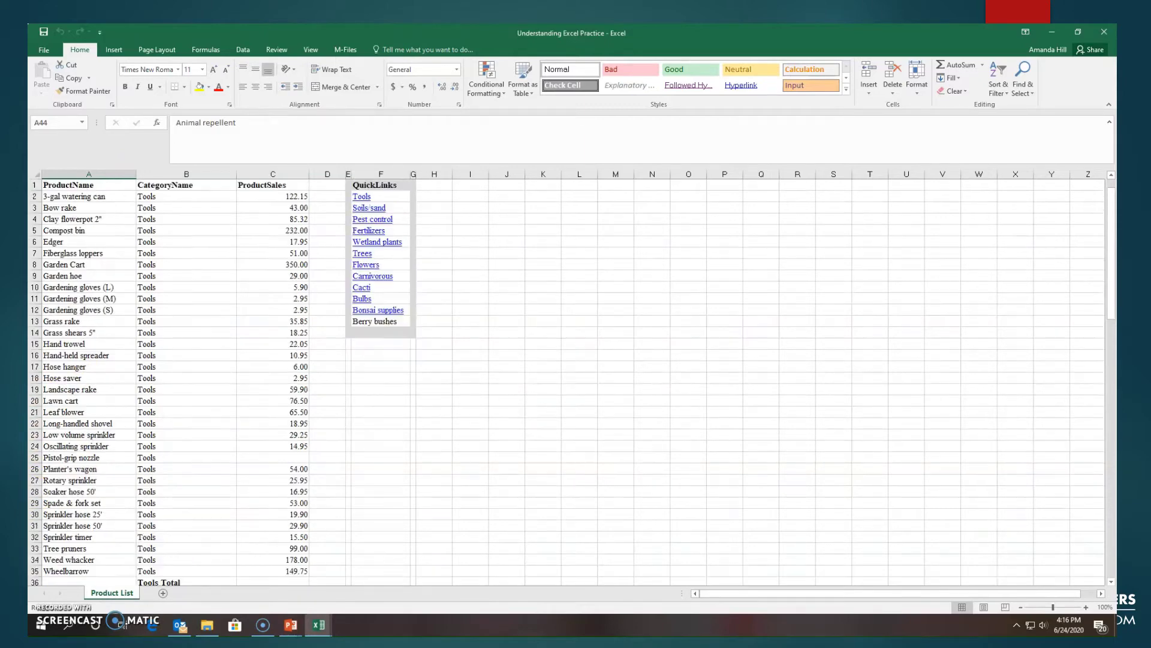
# Step: Jump from cell A2 to the end of its block of product names and look over the category total rows below
pyautogui.click(54, 197)
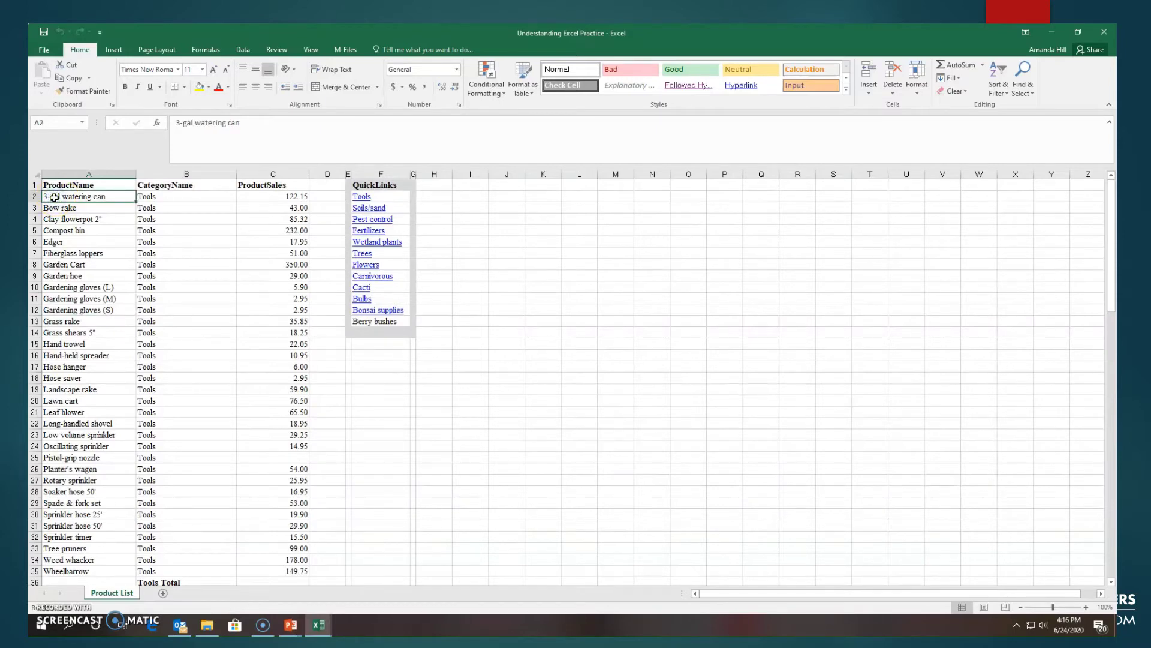
pyautogui.hotkey('ctrl', 'Down')
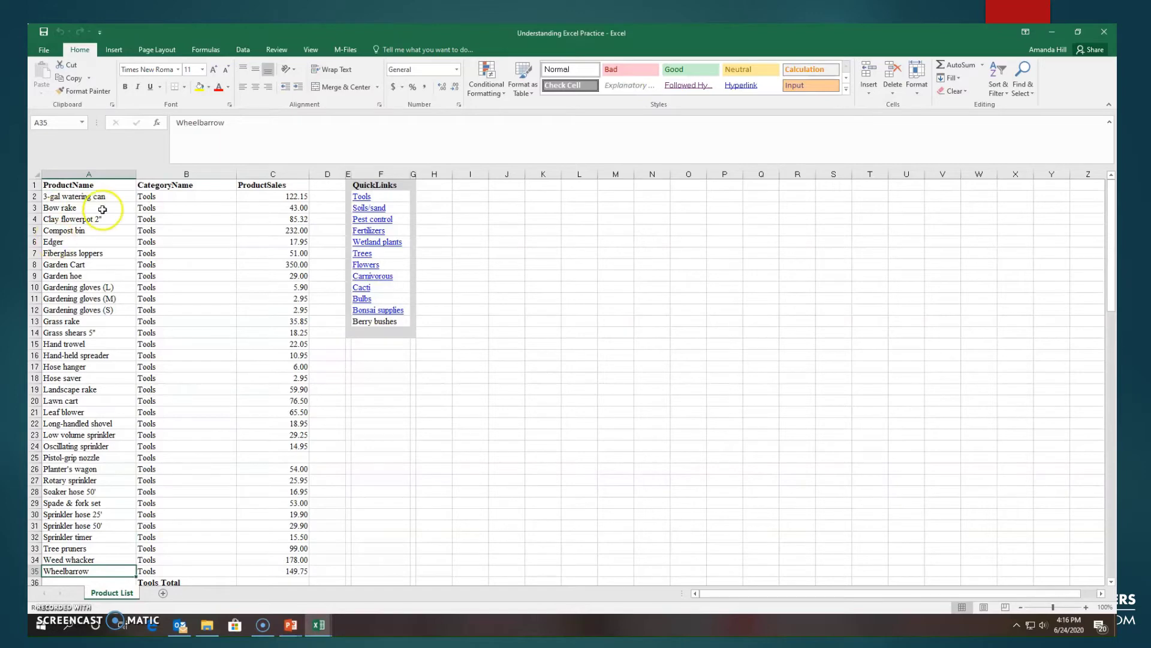
pyautogui.scroll(-6, 156, 192)
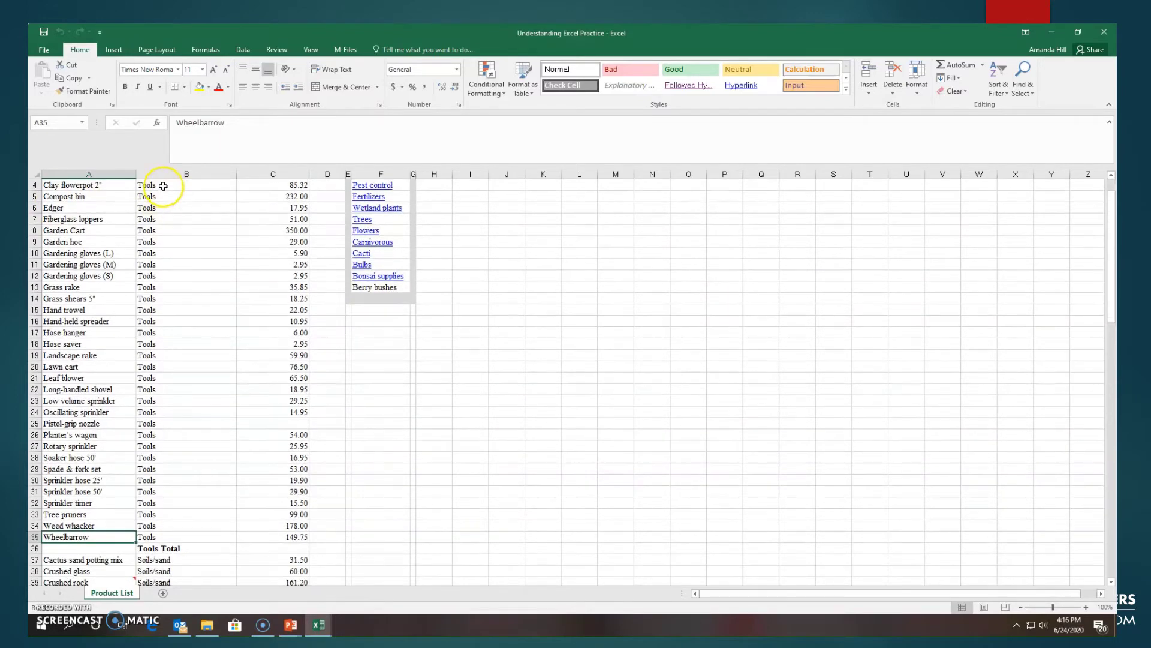
pyautogui.scroll(6, 153, 304)
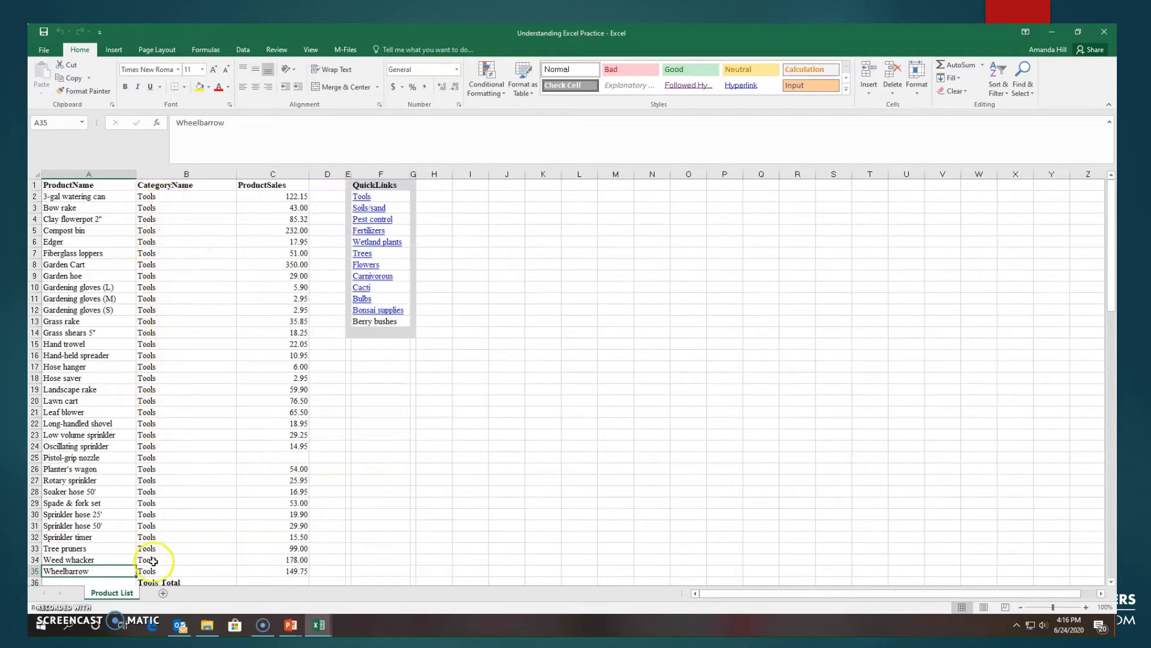
pyautogui.scroll(-2, 154, 558)
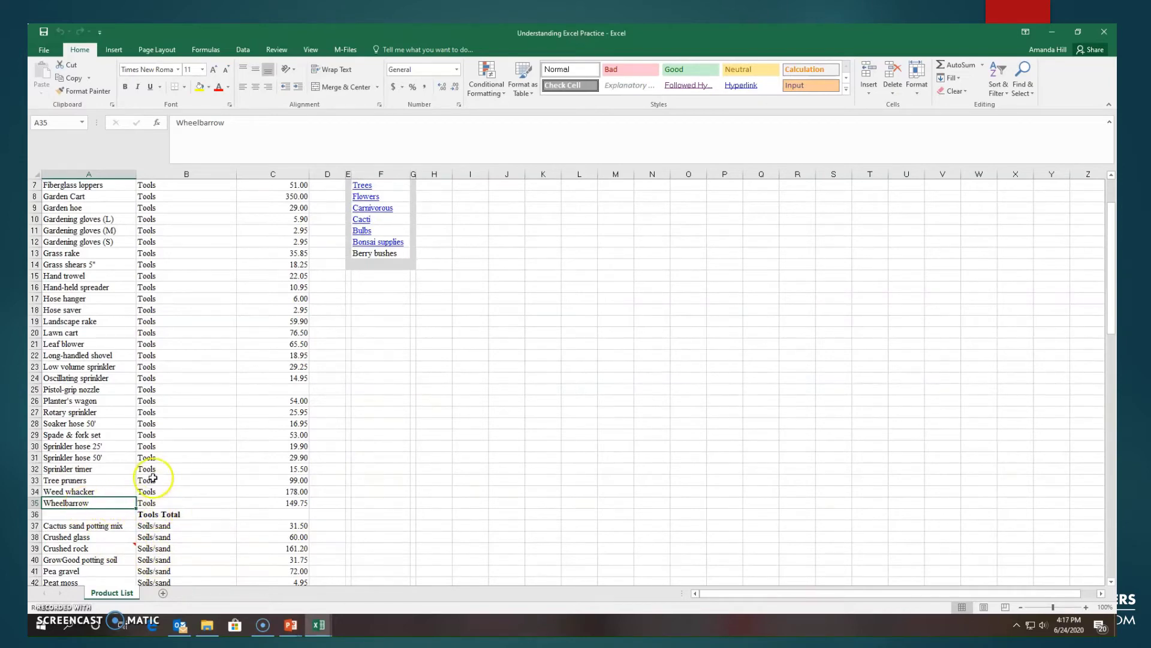
pyautogui.scroll(-4, 153, 473)
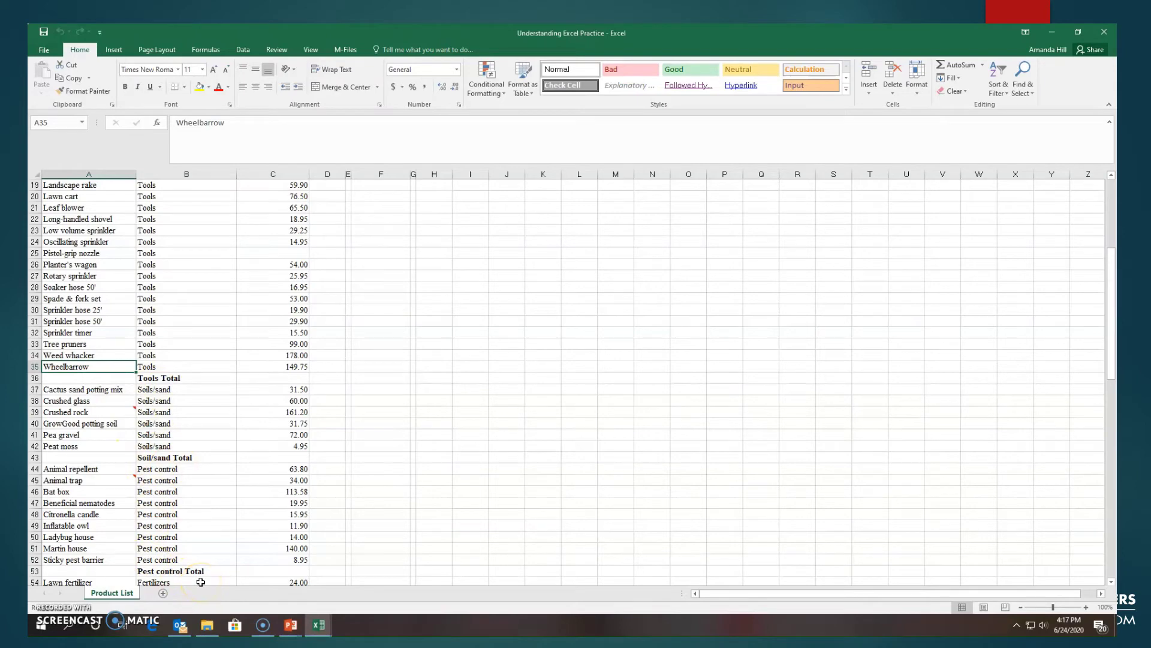
pyautogui.scroll(-1, 171, 360)
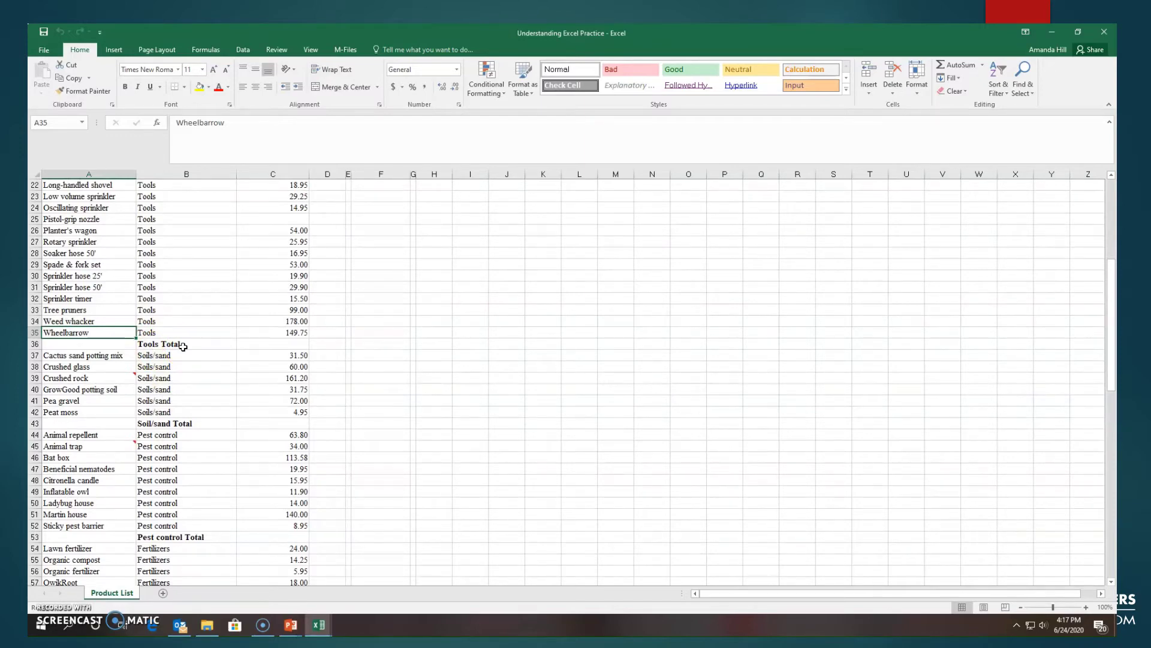
# Step: Move two cells across to the Wheelbarrow's sales value in C35, then return to cell A1
pyautogui.press('Right')
pyautogui.press('Right')
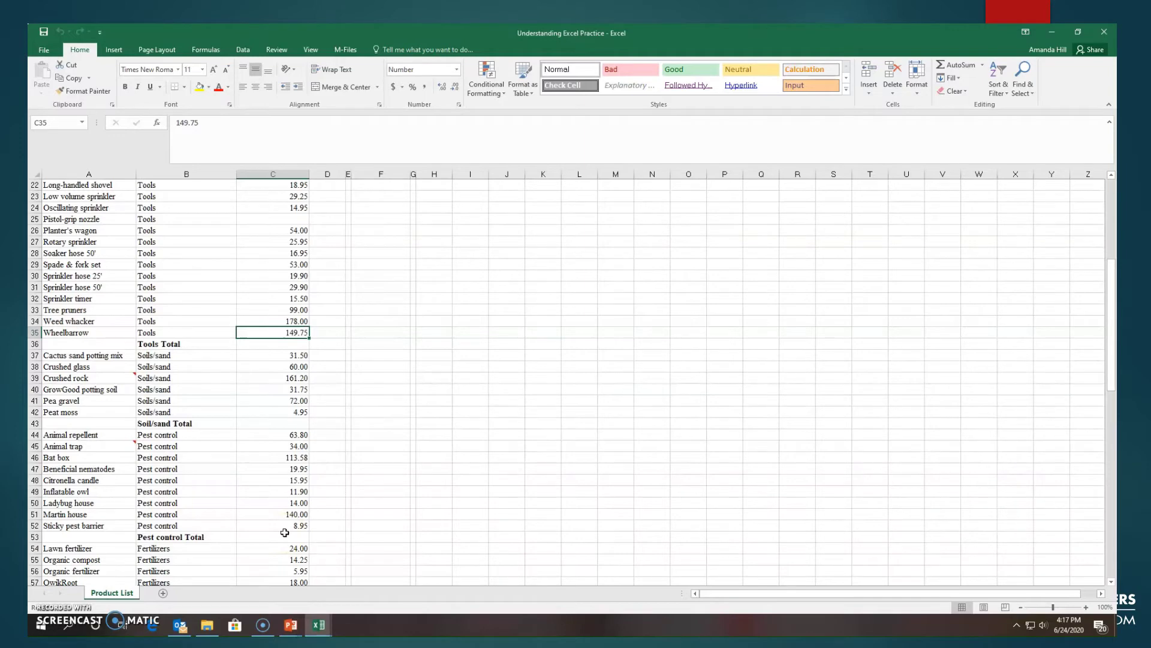
pyautogui.hotkey('ctrl', 'Home')
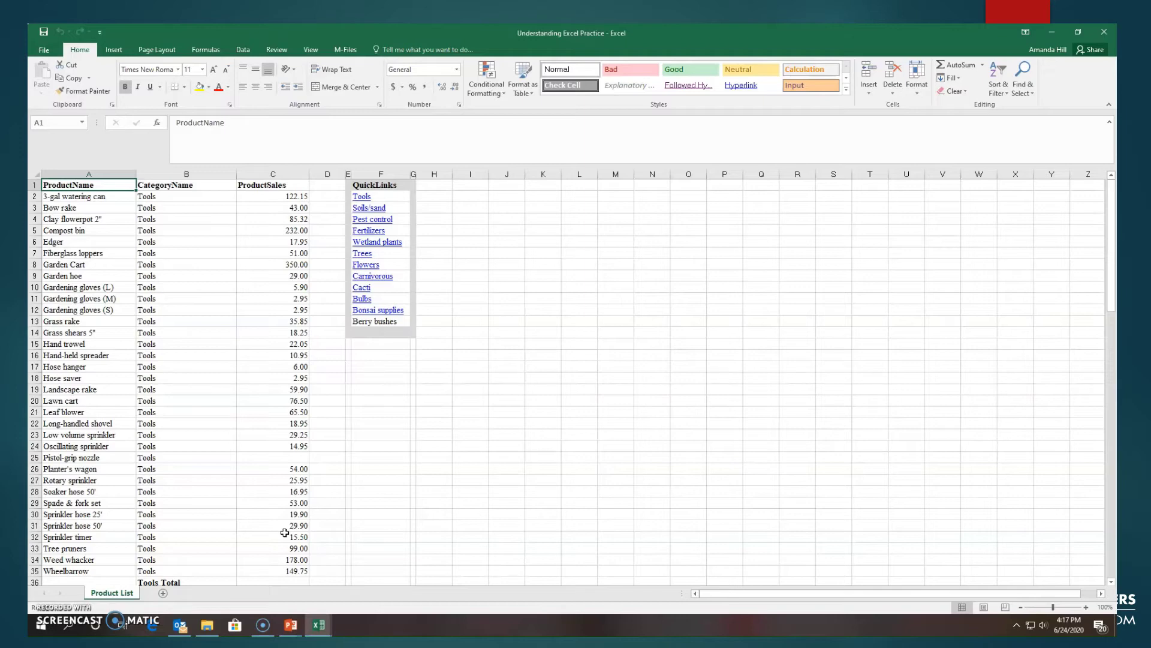
# Step: Switch to the Customer Tracker June 24 workbook and enter "Workforce Centers" in cell A1
pyautogui.click(318, 626)
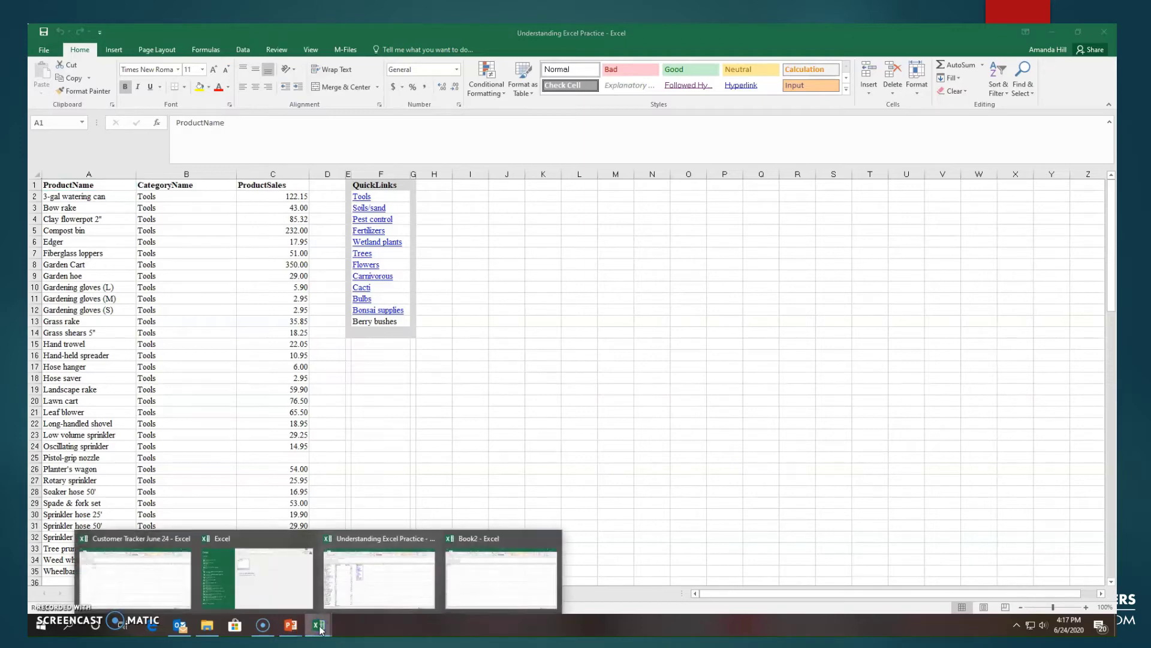
pyautogui.click(134, 576)
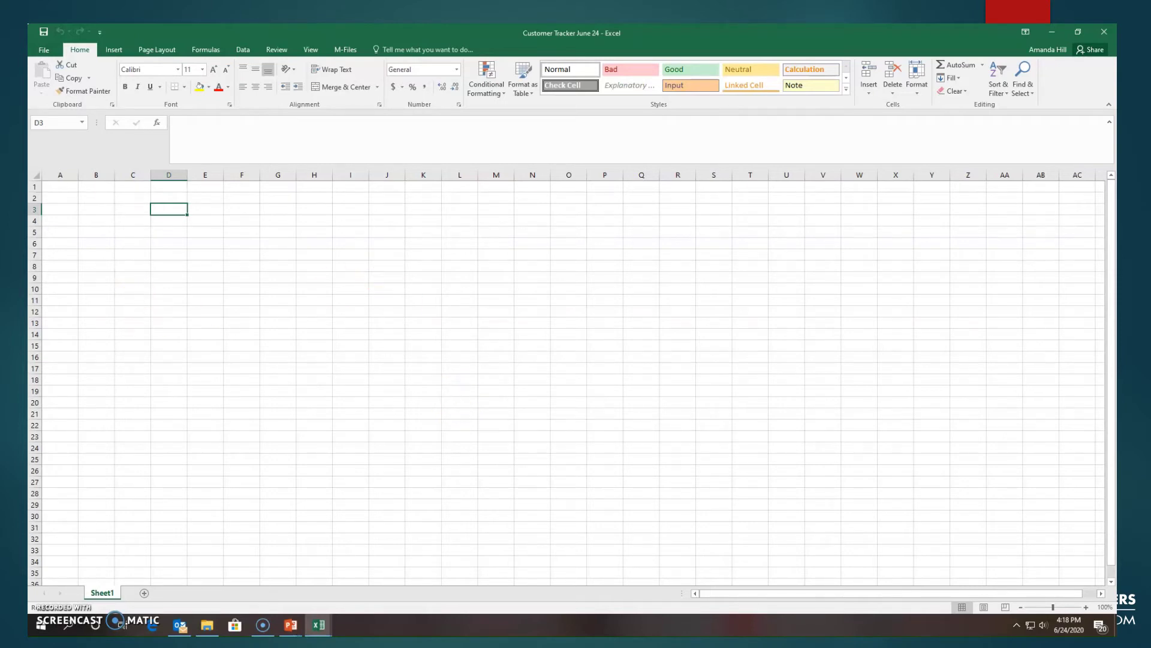
pyautogui.click(48, 189)
pyautogui.write('W')
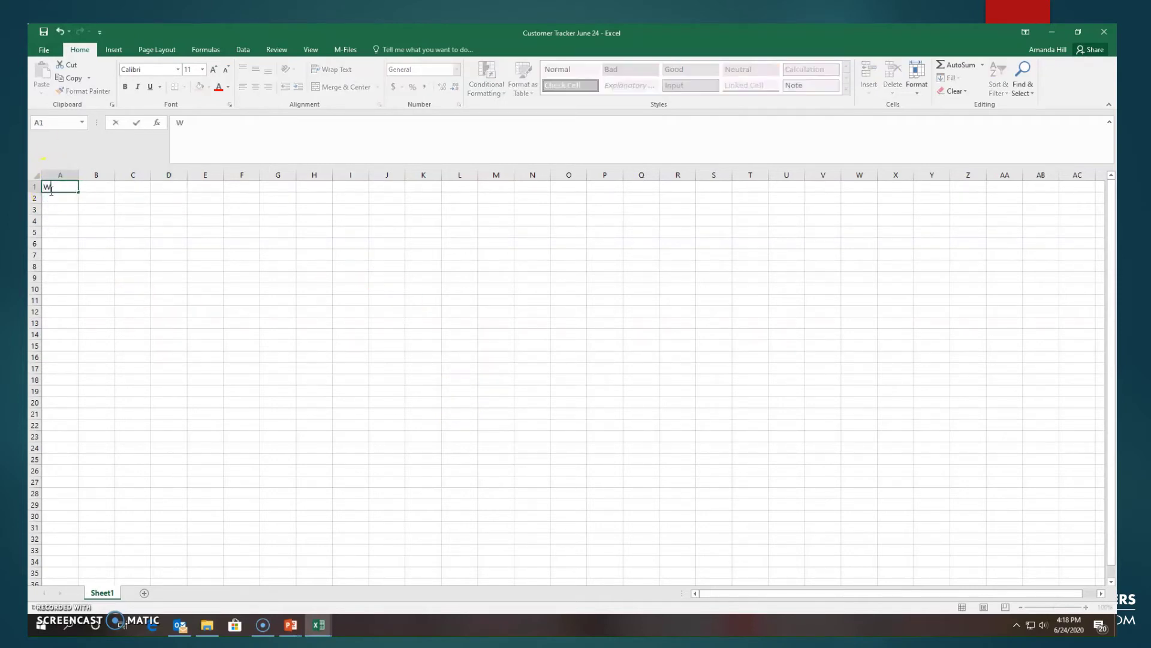
pyautogui.write('orkforce Centers')
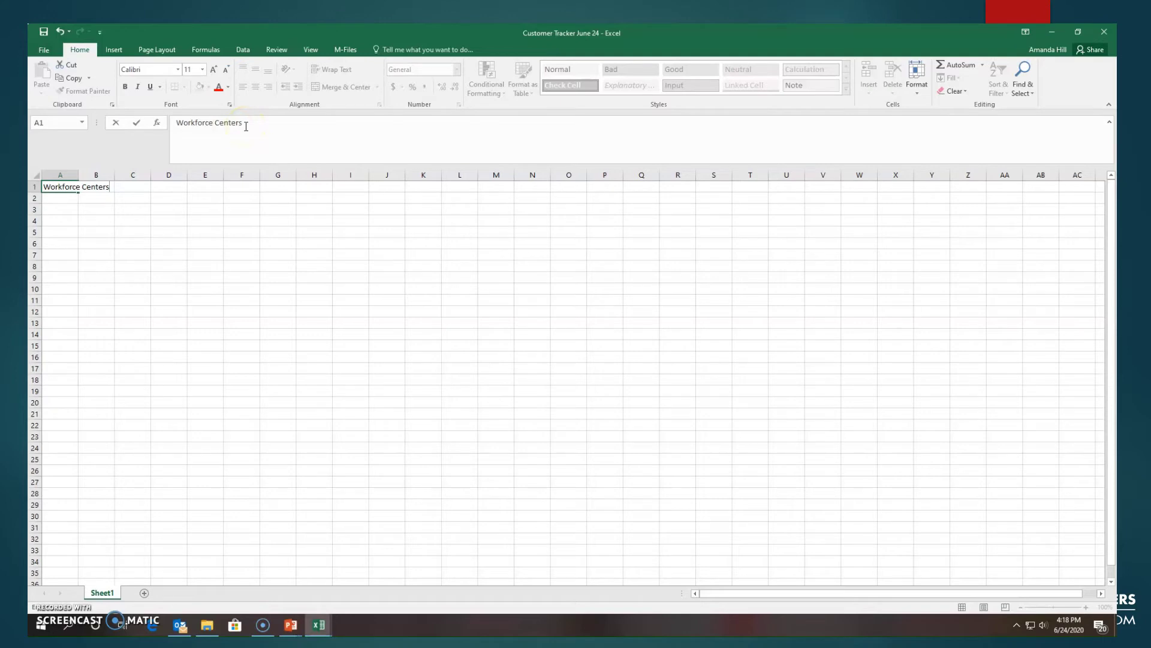
pyautogui.press('Return')
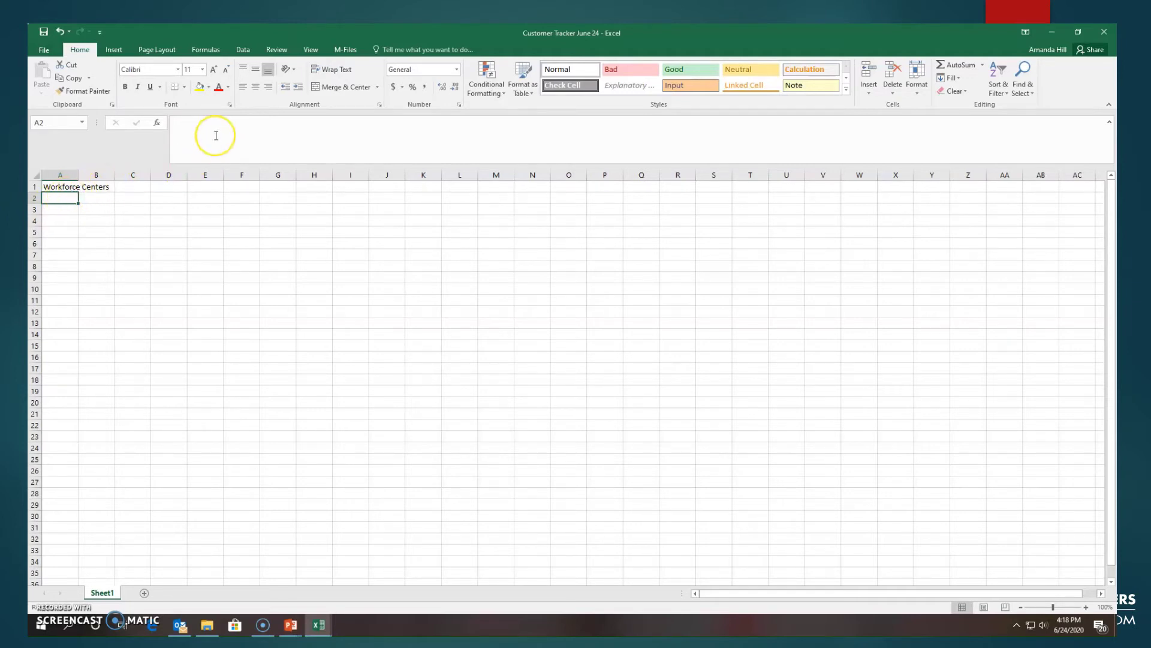
# Step: Compare the contents of cell A1 with those of B1 and nearby cells to see which cell holds the "Workforce Centers" text
pyautogui.click(64, 187)
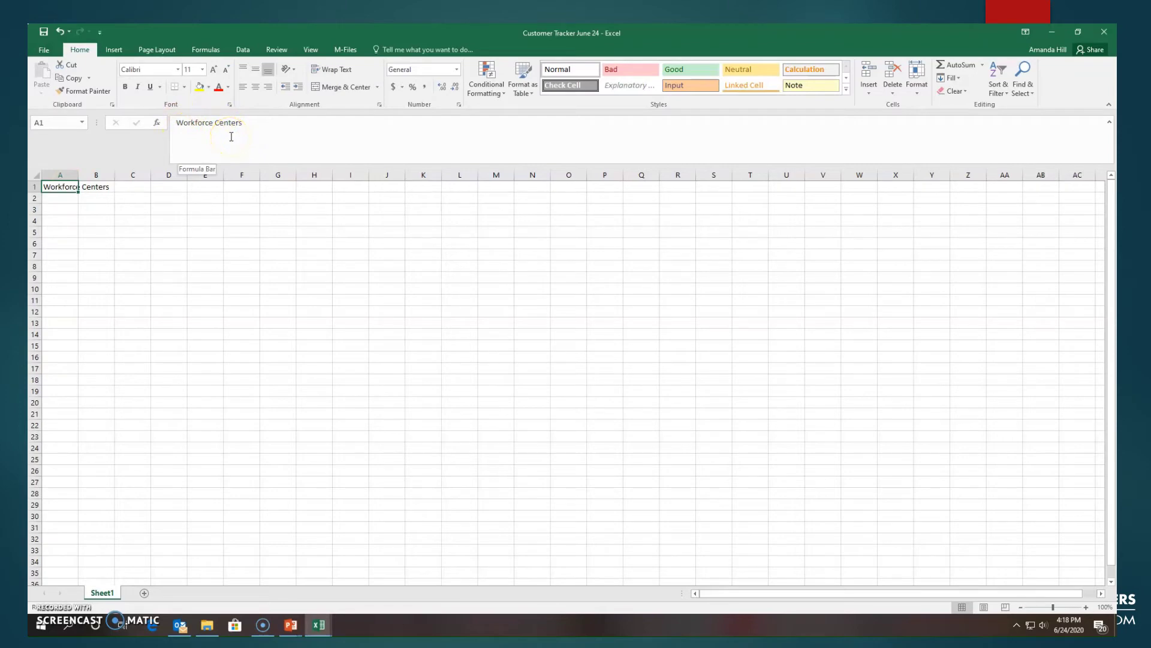
pyautogui.click(103, 221)
pyautogui.click(73, 186)
pyautogui.click(90, 198)
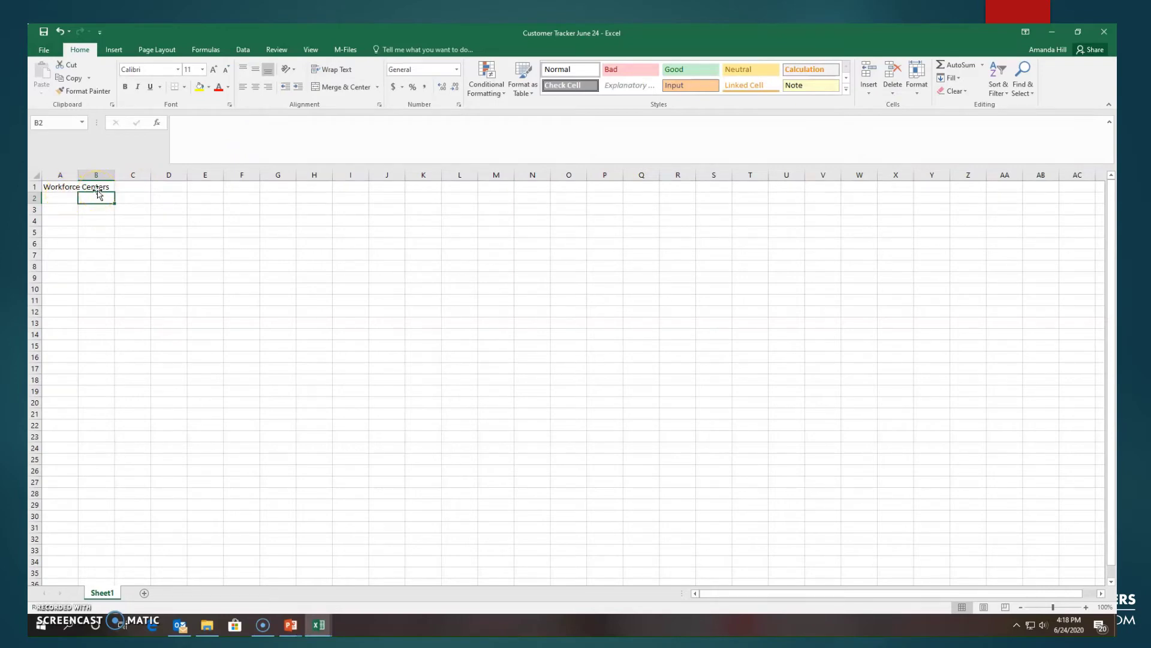
pyautogui.click(53, 187)
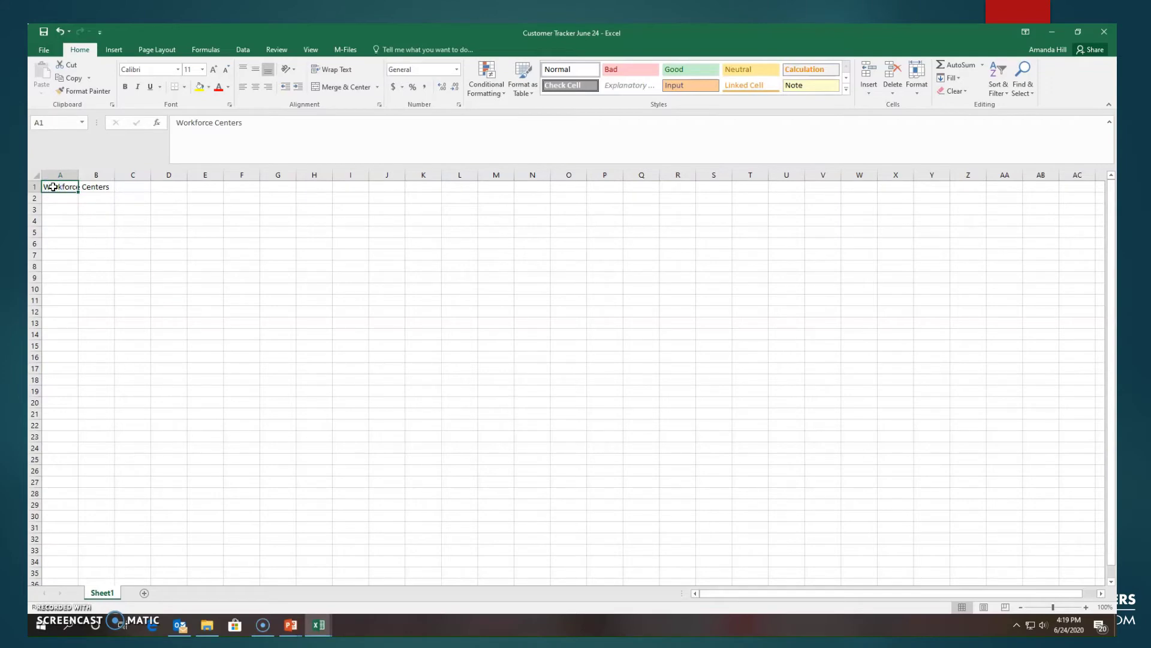
pyautogui.click(98, 186)
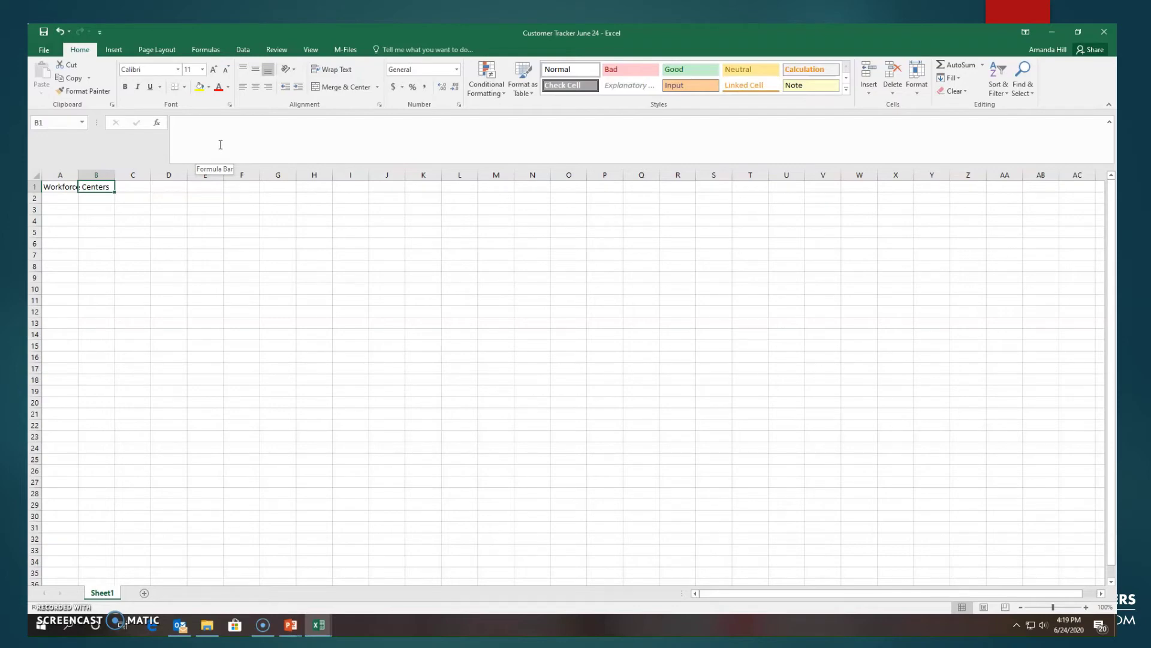
pyautogui.click(69, 207)
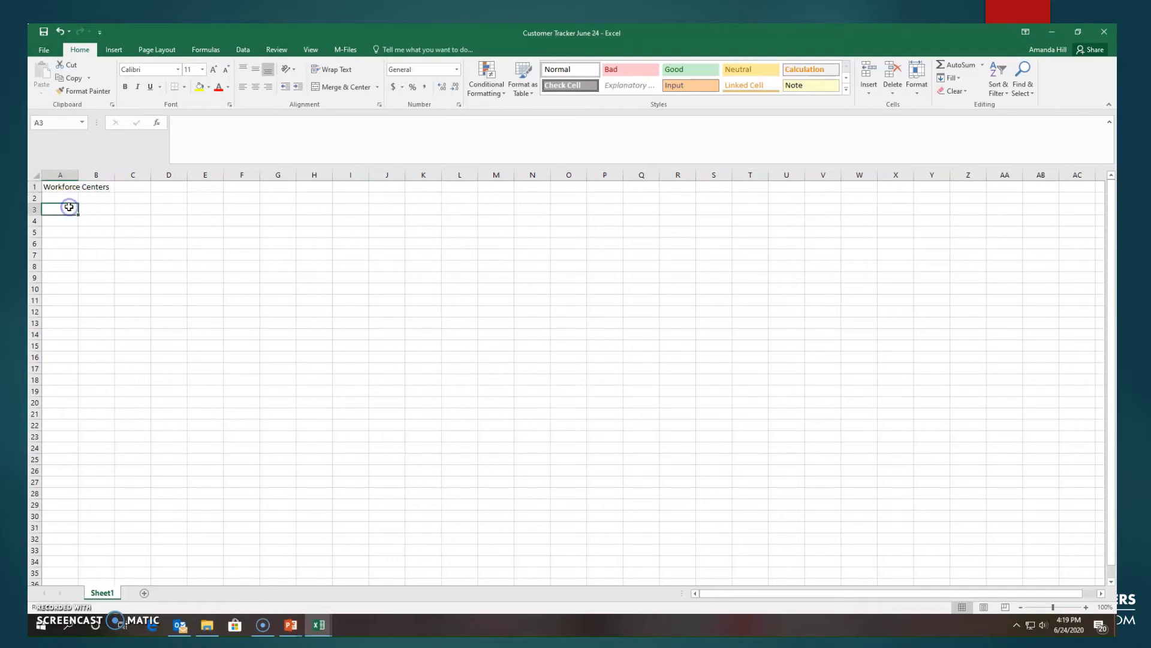
pyautogui.click(88, 187)
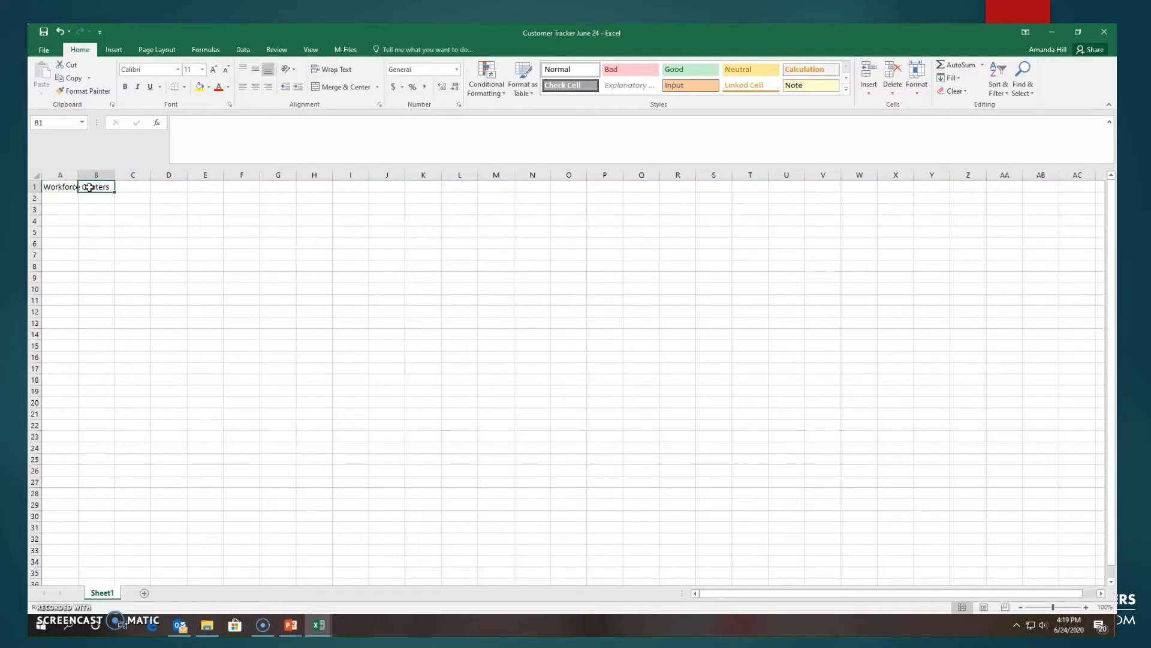
# Step: Change the word "Centers" to "Alliance" in cell A1 so it reads "Workforce Alliance"
pyautogui.click(66, 187)
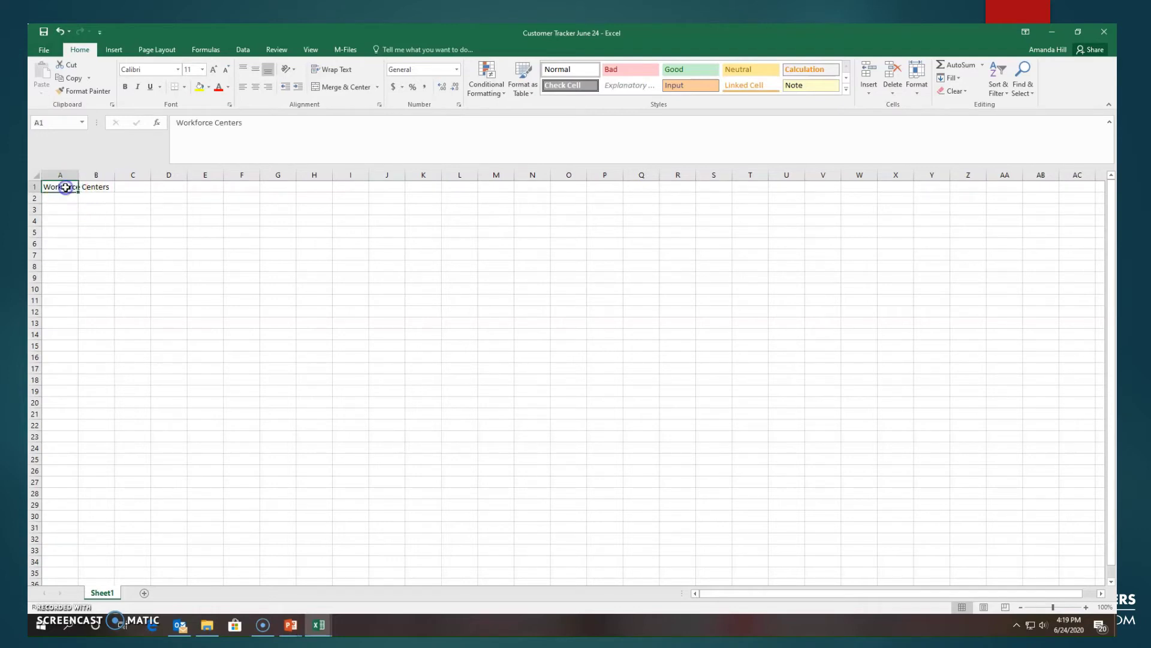
pyautogui.moveTo(242, 122); pyautogui.dragTo(217, 124)
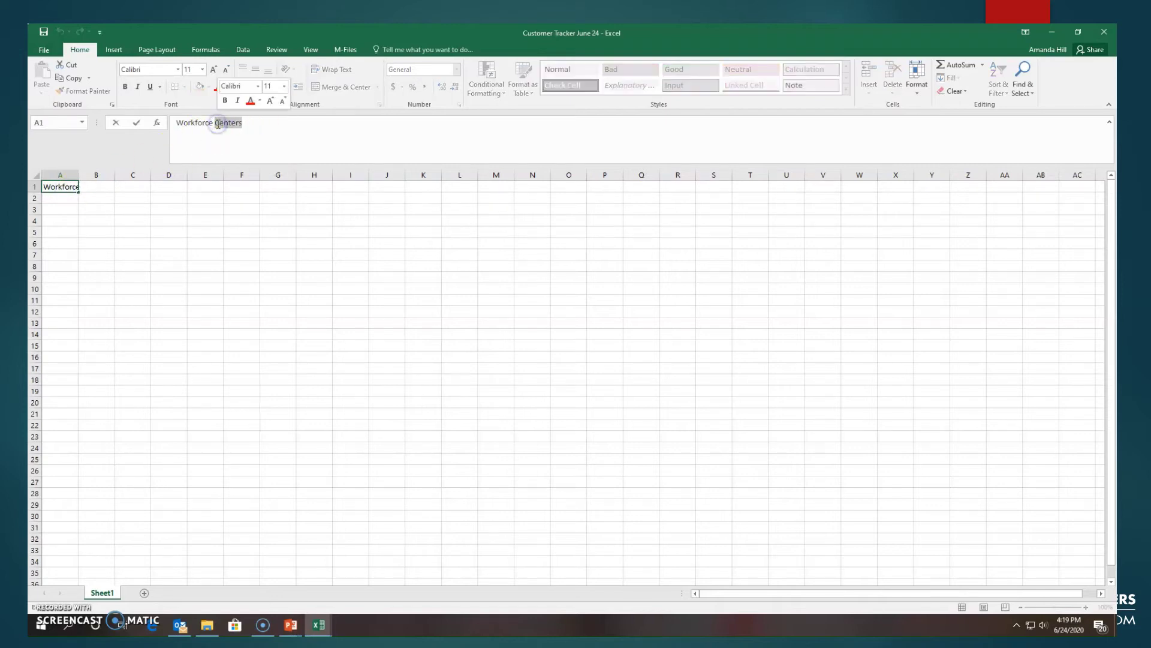
pyautogui.write('Alliance')
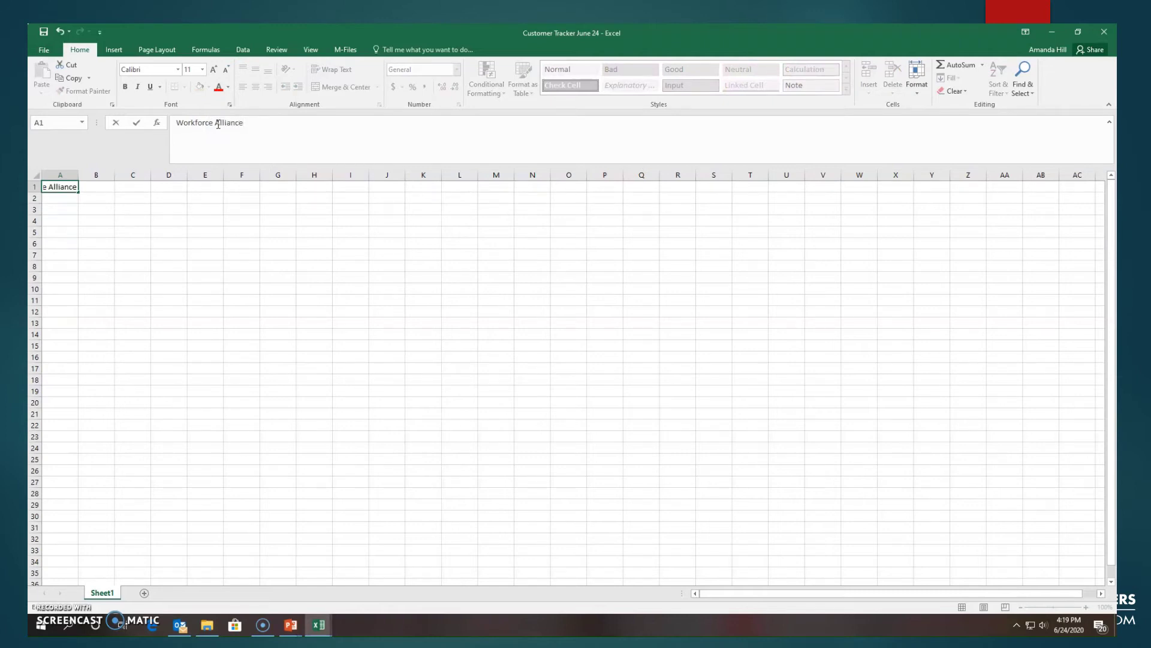
pyautogui.press('Return')
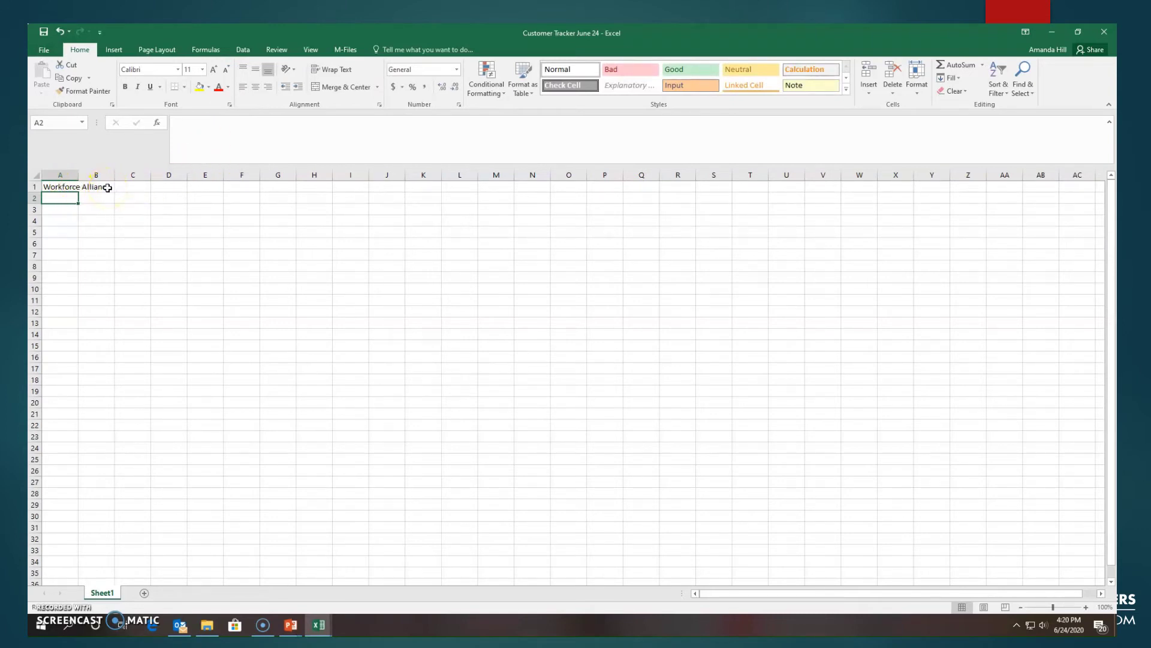
# Step: Enter the organization's street address in cell B1, then select A1 to check its full contents
pyautogui.click(76, 187)
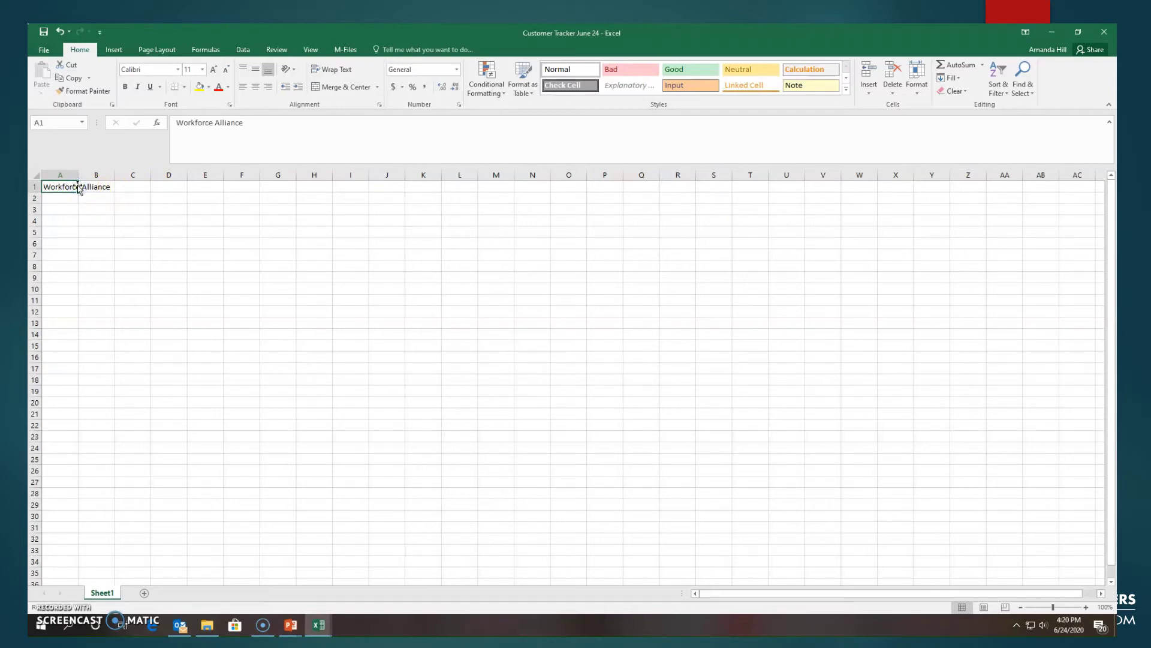
pyautogui.click(79, 188)
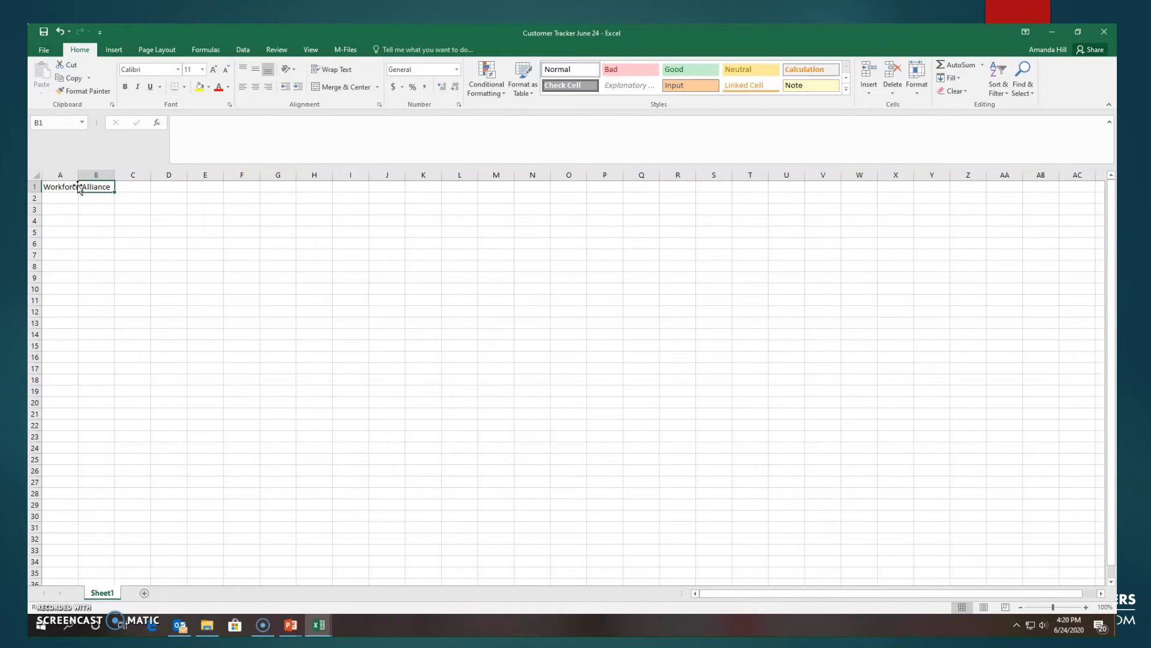
pyautogui.doubleClick(79, 188)
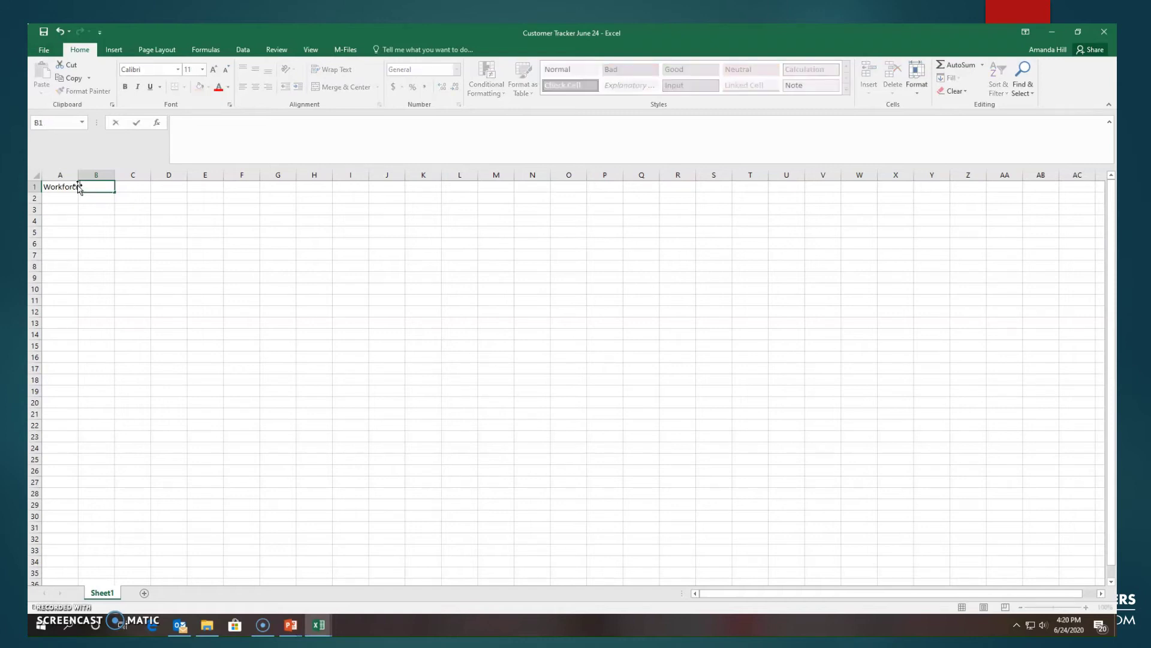
pyautogui.write('2021 N. Amidon')
pyautogui.click(127, 208)
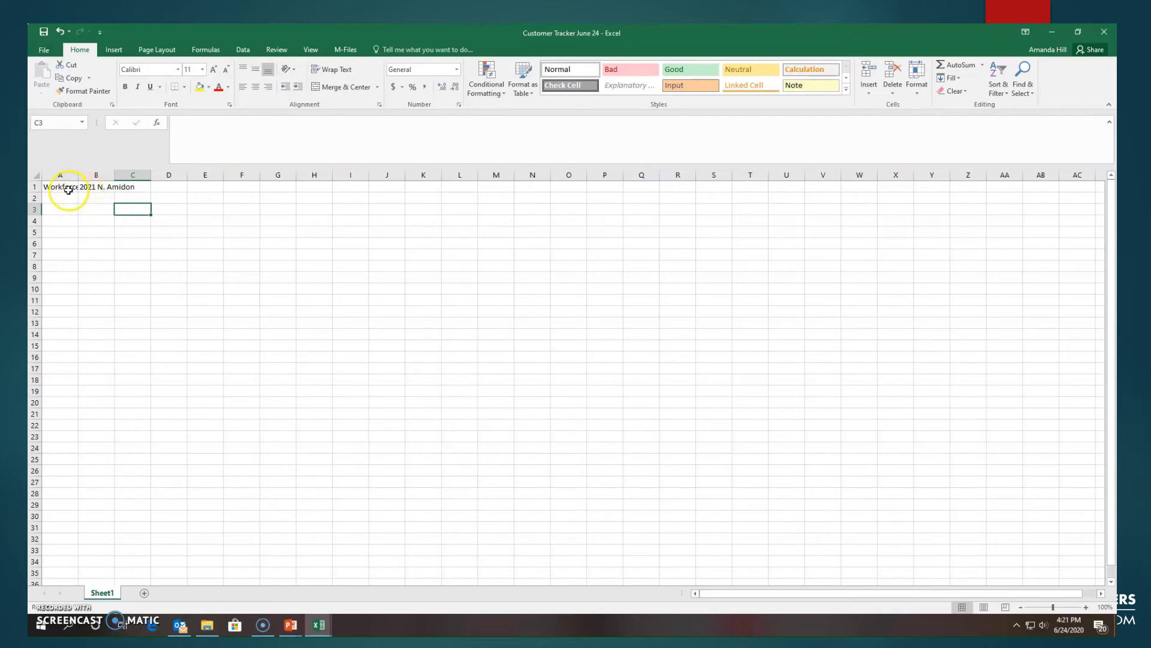
pyautogui.click(65, 188)
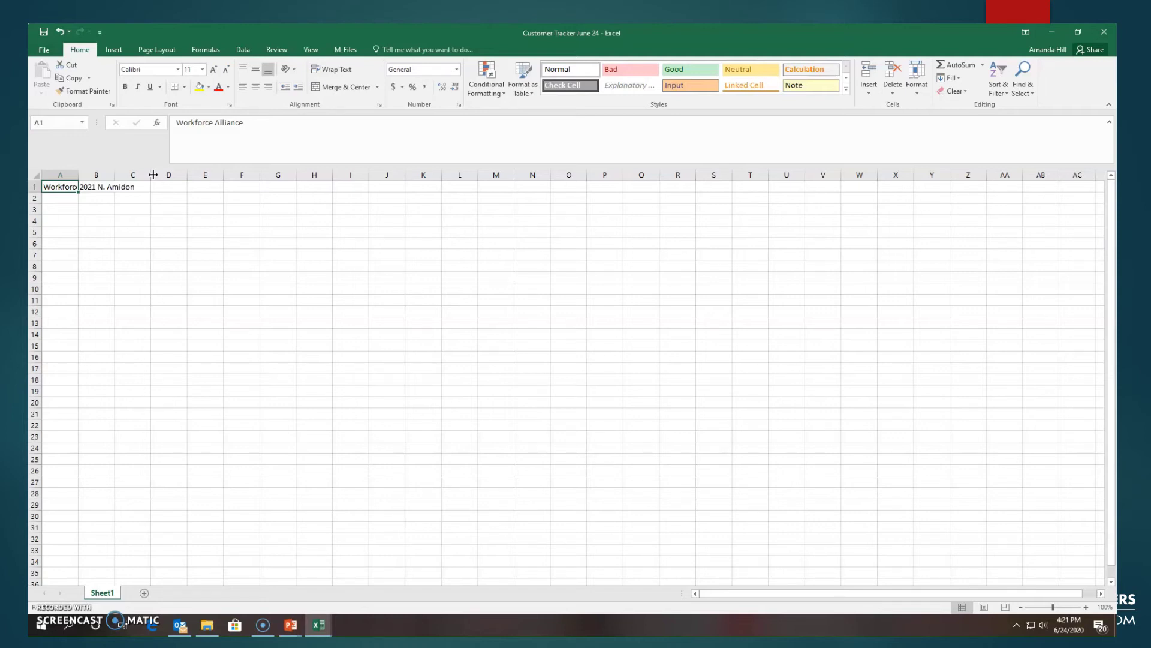
# Step: Enter the heading "Customer Name" in cell A4
pyautogui.click(58, 219)
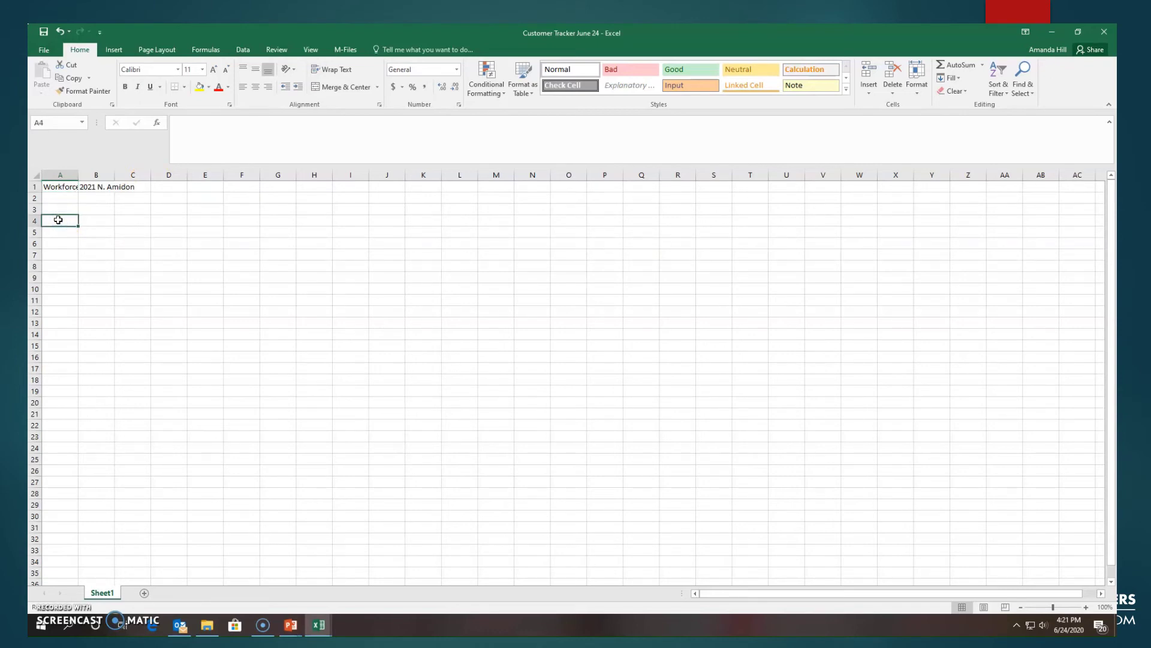
pyautogui.write('Customer')
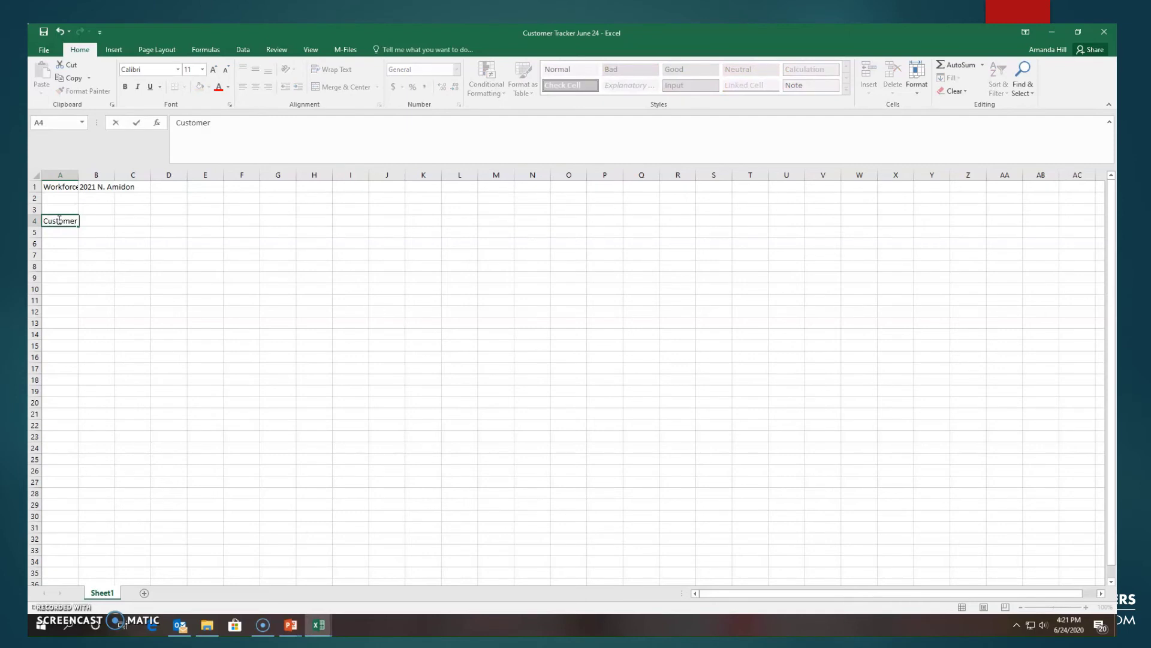
pyautogui.write(' Name')
# Step: Enter the heading "Customer #" in cell B4, correcting the capitalization and replacing the word "Number" with the # sign
pyautogui.click(106, 222)
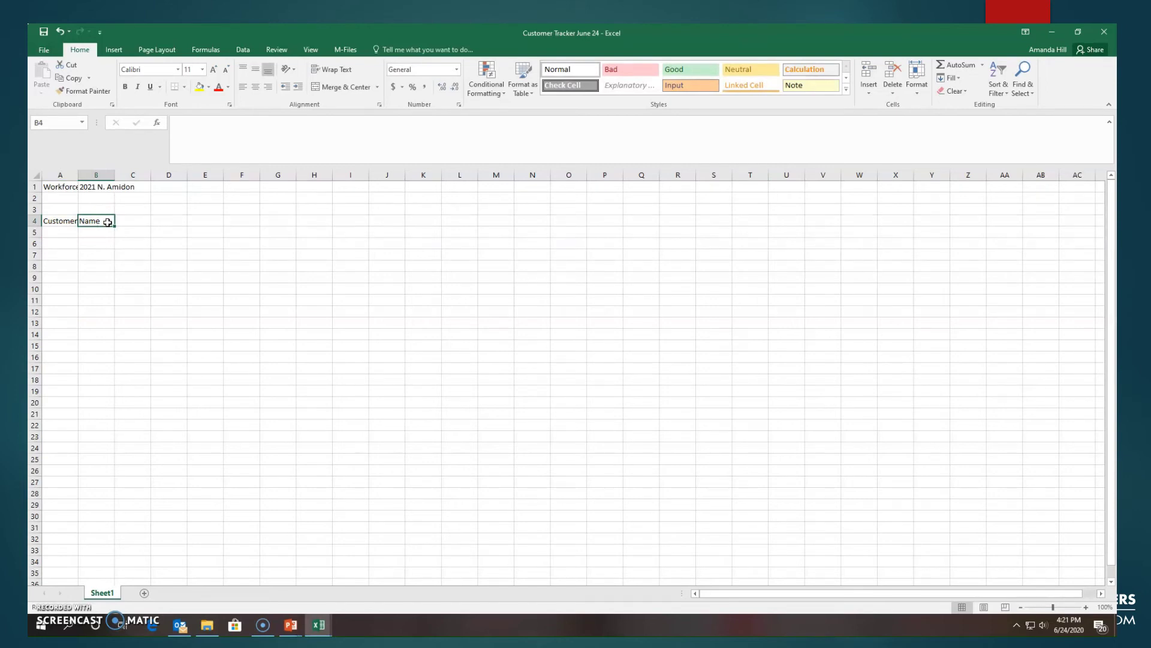
pyautogui.write('C')
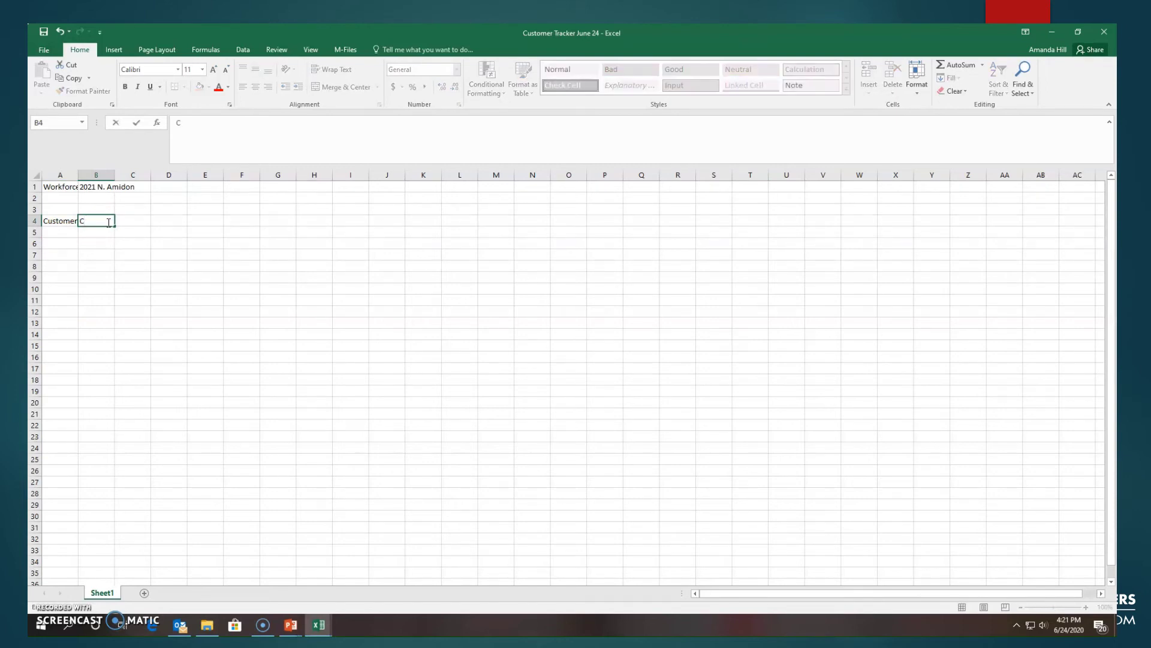
pyautogui.write('USTOM')
pyautogui.press('BackSpace')
pyautogui.press('BackSpace')
pyautogui.press('BackSpace')
pyautogui.press('BackSpace')
pyautogui.press('BackSpace')
pyautogui.write('usom')
pyautogui.press('BackSpace')
pyautogui.press('BackSpace')
pyautogui.write('tomer')
pyautogui.write(' NU')
pyautogui.write('mber')
pyautogui.press('BackSpace')
pyautogui.press('BackSpace')
pyautogui.press('BackSpace')
pyautogui.press('BackSpace')
pyautogui.press('BackSpace')
pyautogui.press('BackSpace')
pyautogui.press('BackSpace')
pyautogui.write('#')
# Step: Enter the heading "Service Requested" in cell C4
pyautogui.click(129, 222)
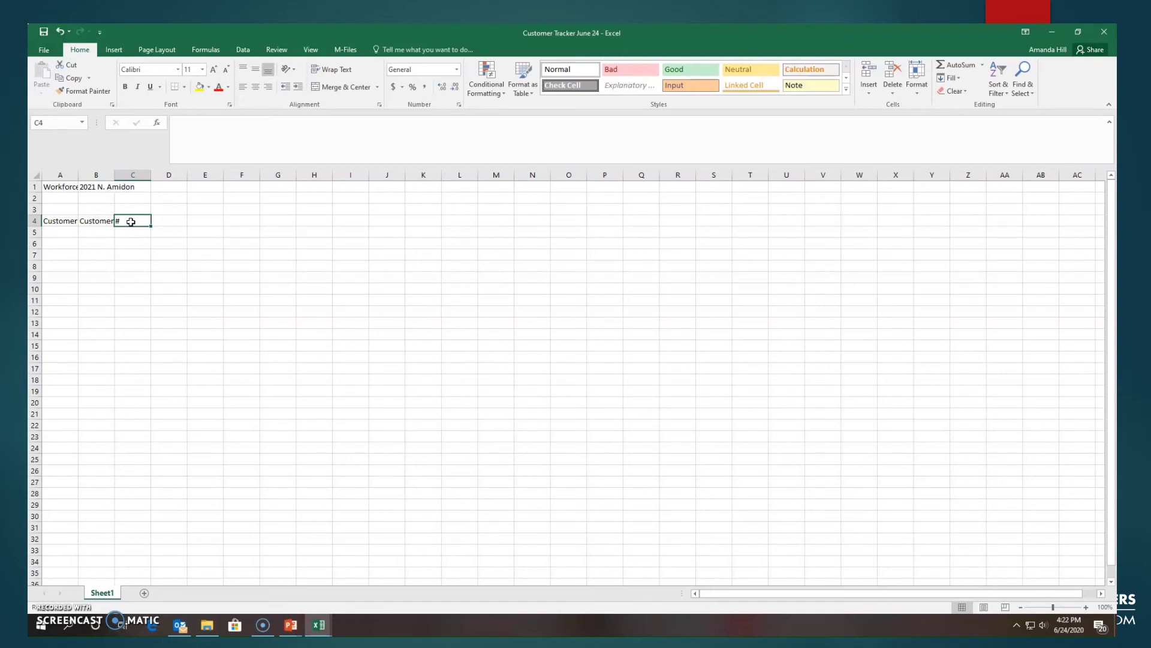
pyautogui.write('S')
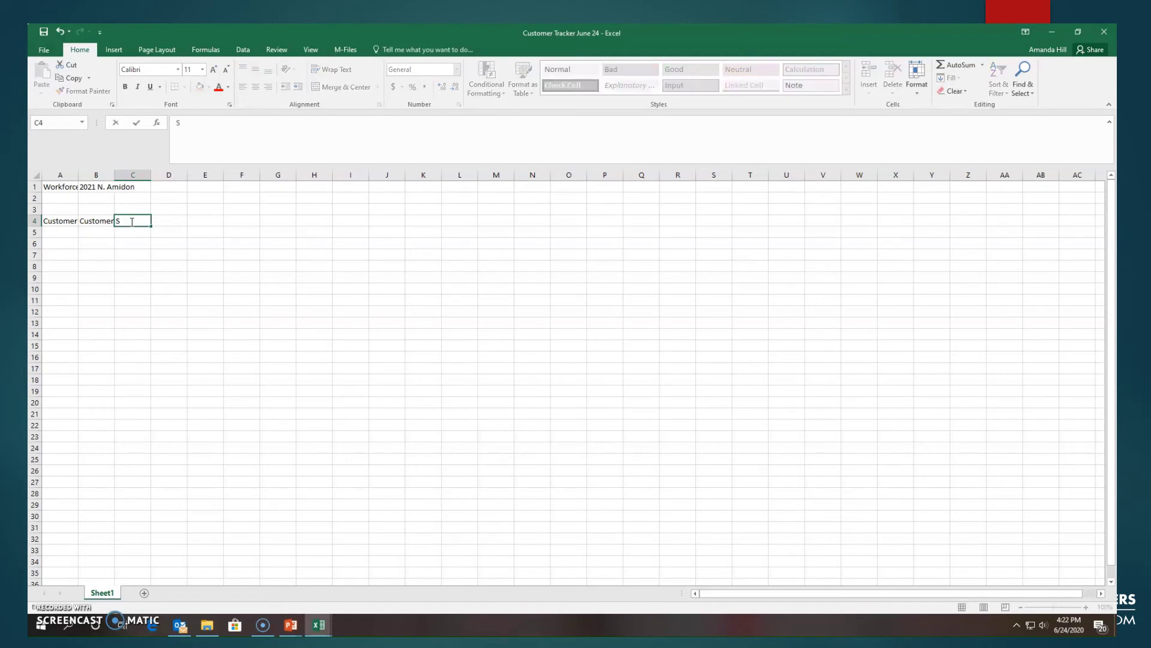
pyautogui.write('ervice Requested')
pyautogui.click(145, 241)
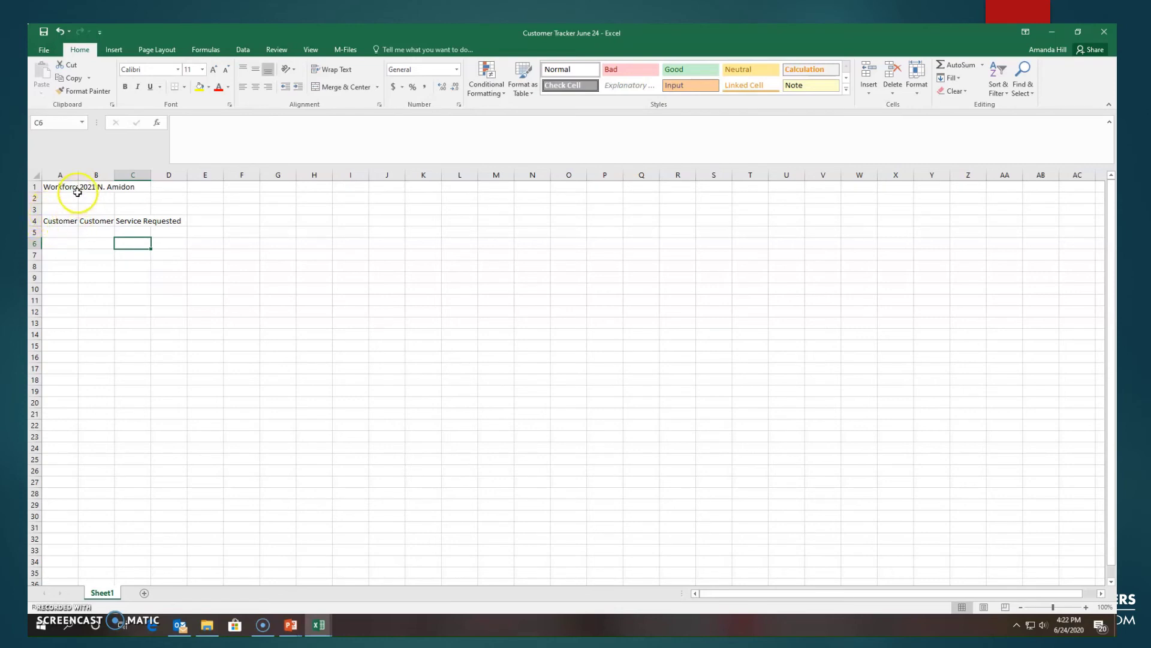
# Step: AutoFit the width of column A to its longest entry
pyautogui.moveTo(78, 177); pyautogui.dragTo(78, 176)
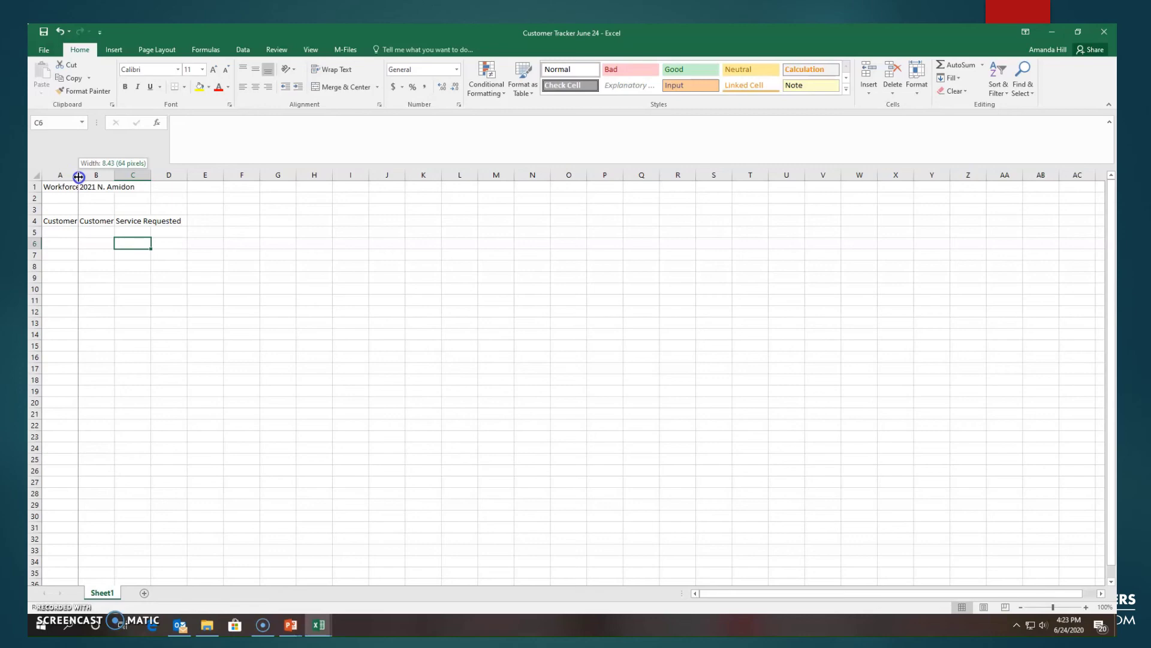
pyautogui.doubleClick(79, 177)
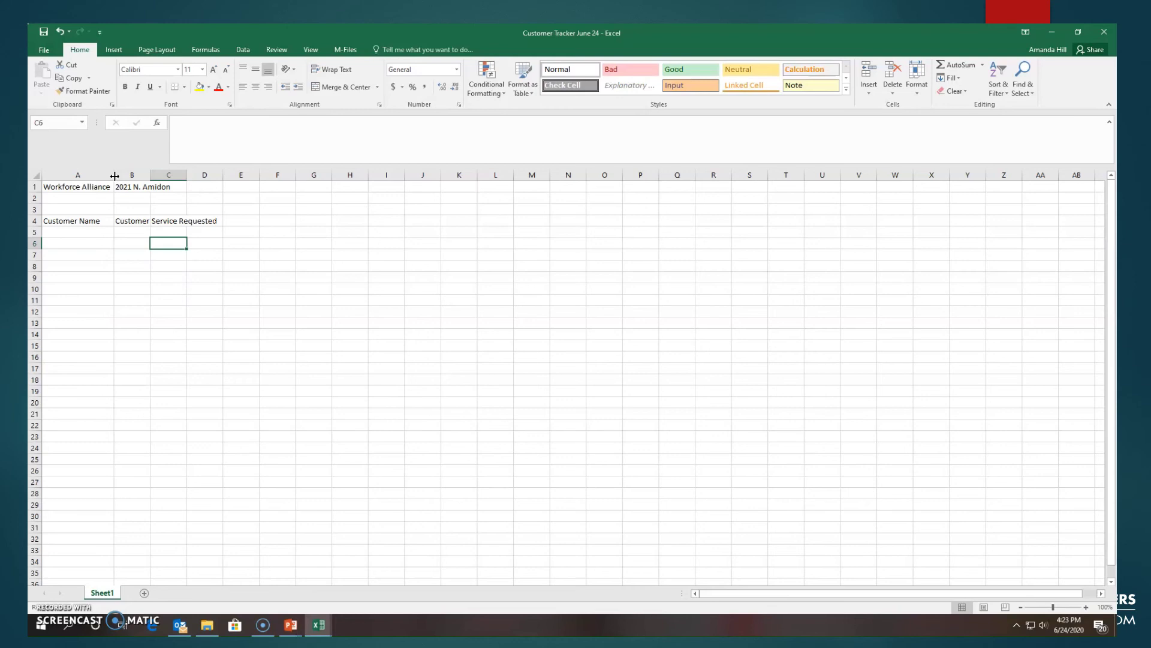
# Step: Select the whole of column B and apply AutoFit Column Width to it
pyautogui.click(129, 175)
pyautogui.click(131, 176)
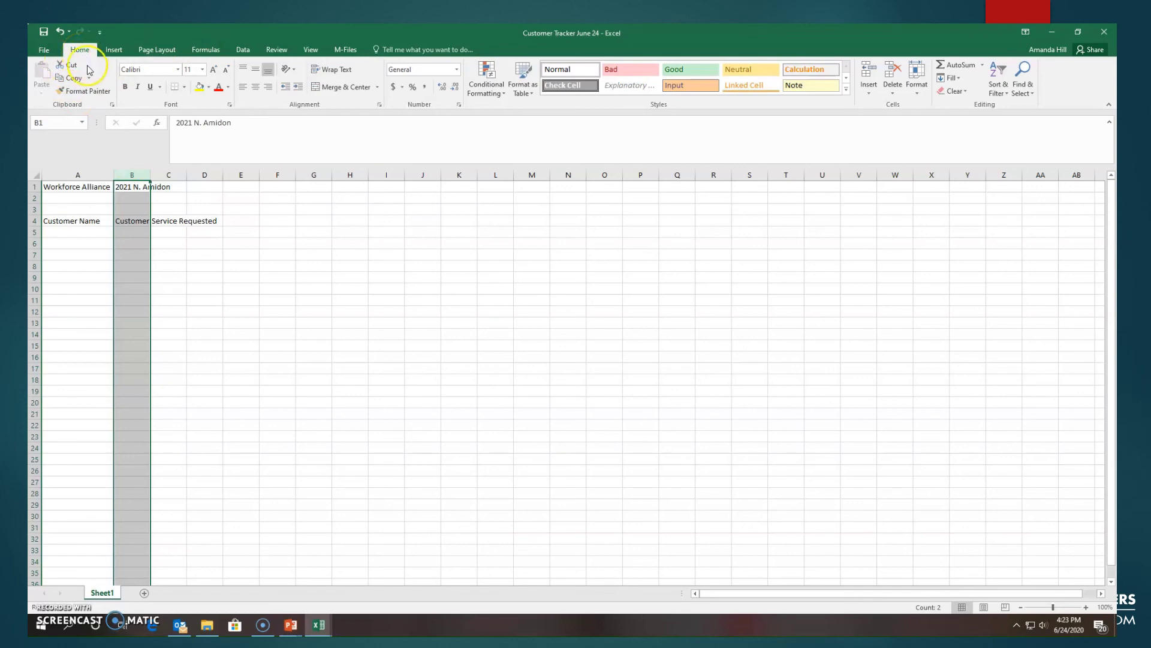
pyautogui.click(915, 91)
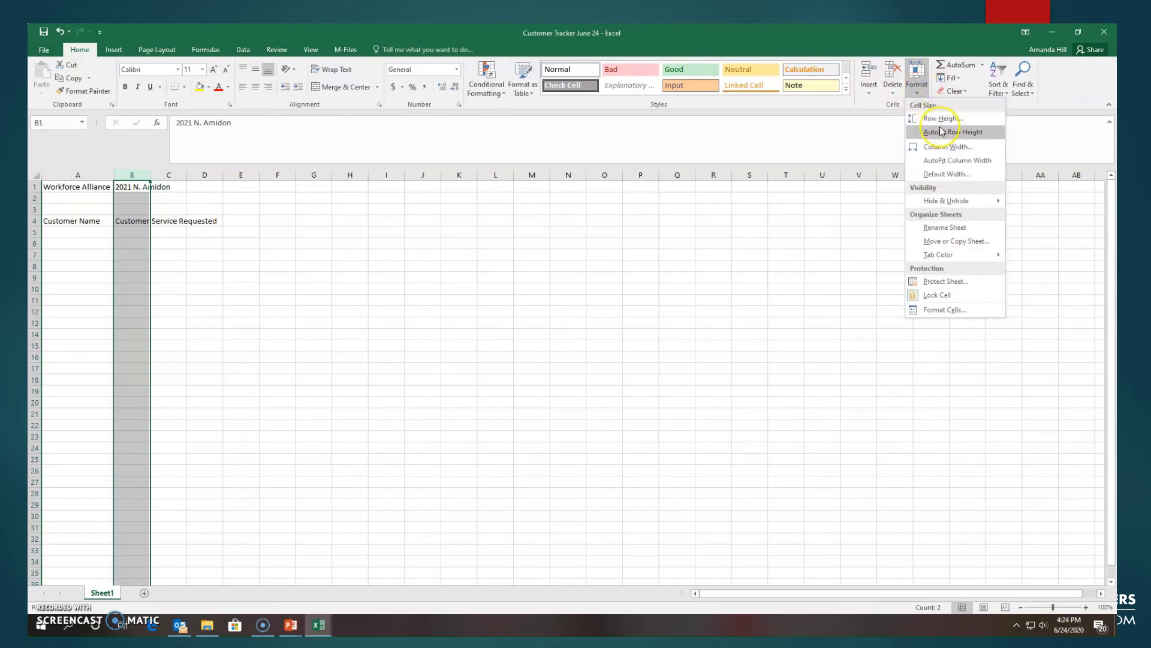
pyautogui.click(946, 165)
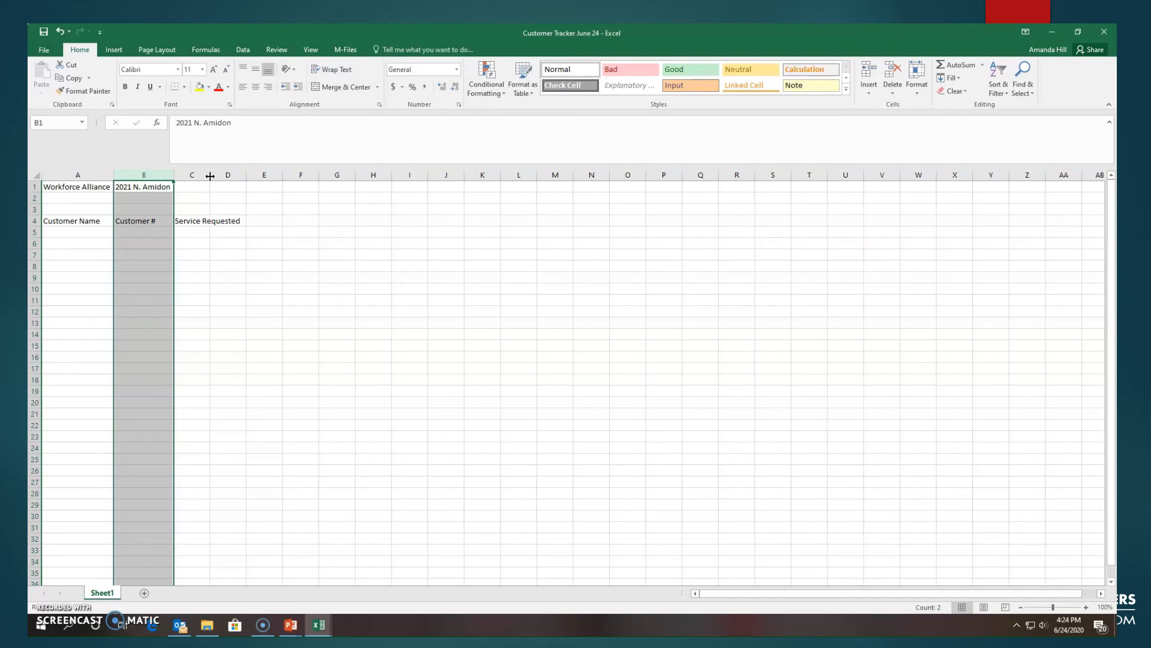
# Step: Widen column C manually until the full "Service Requested" heading fits
pyautogui.moveTo(210, 176); pyautogui.dragTo(242, 177)
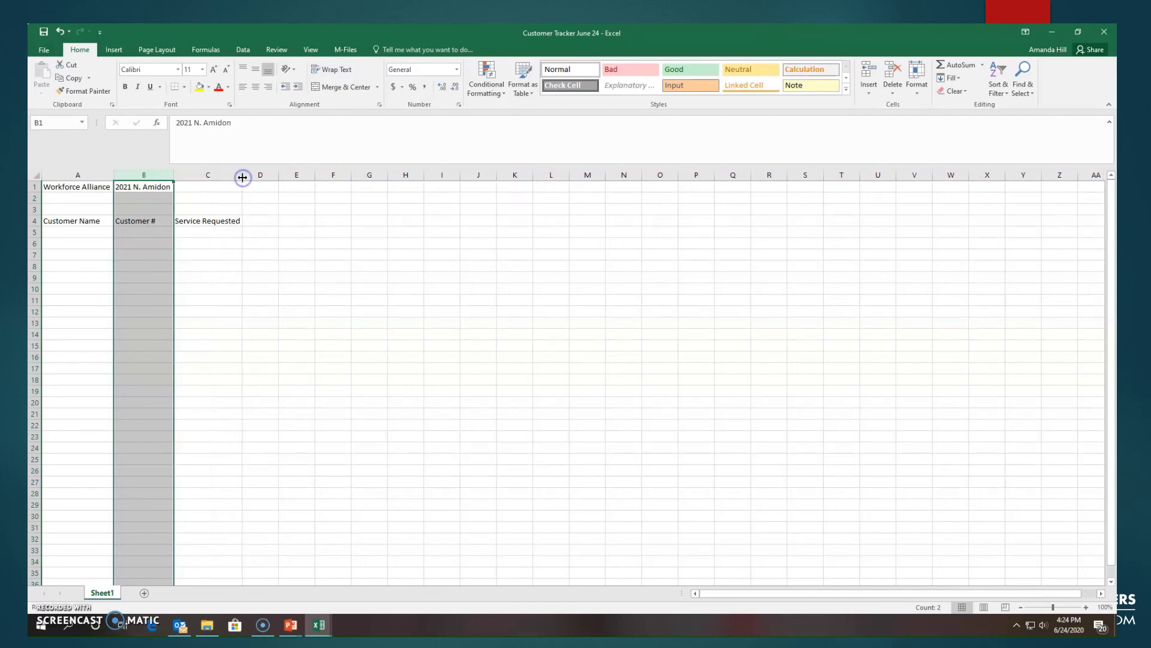
pyautogui.click(276, 287)
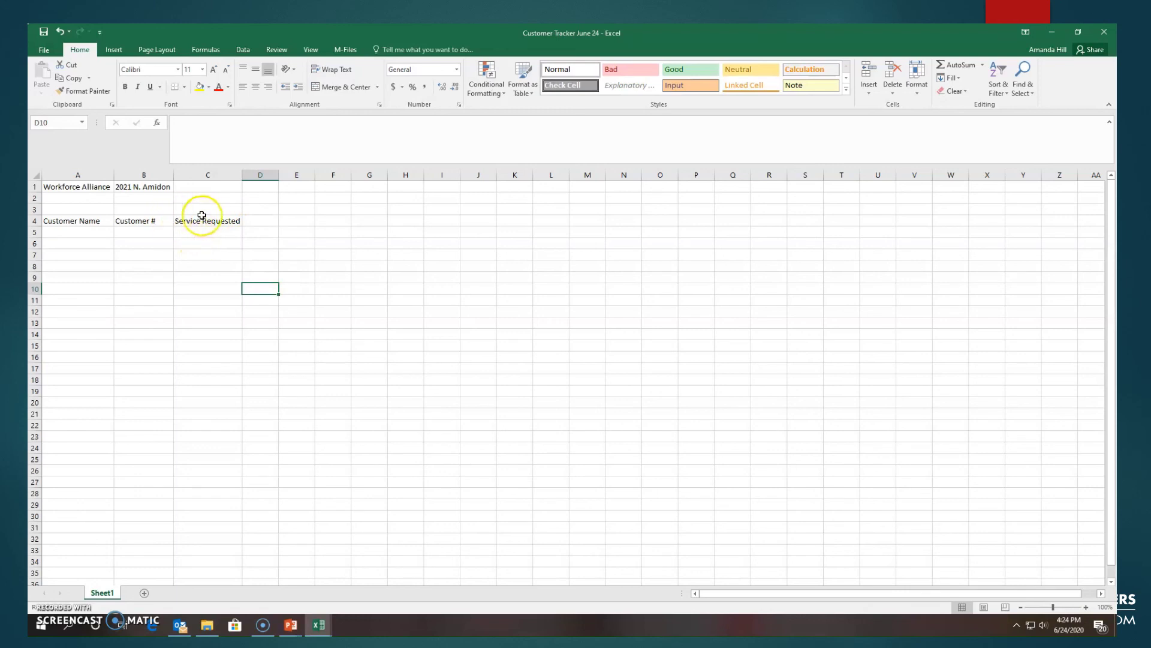
# Step: Try a much wider and a much narrower column C, and finish by AutoFitting it to the "Service Requested" heading
pyautogui.moveTo(243, 177); pyautogui.dragTo(302, 177)
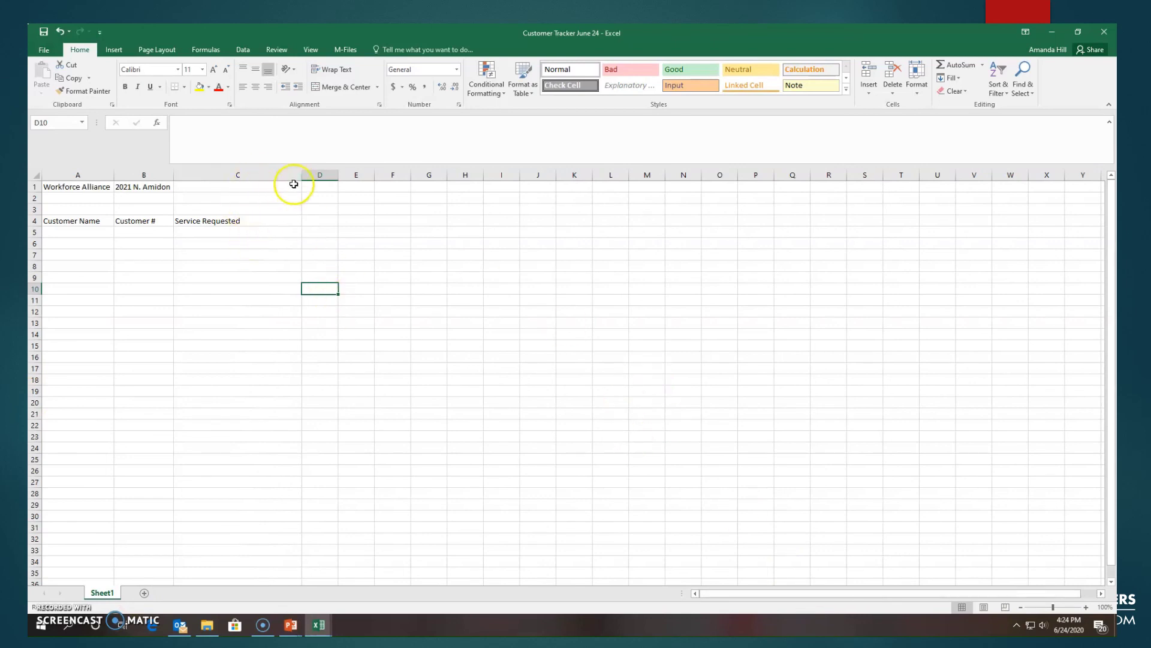
pyautogui.moveTo(300, 177); pyautogui.dragTo(203, 189)
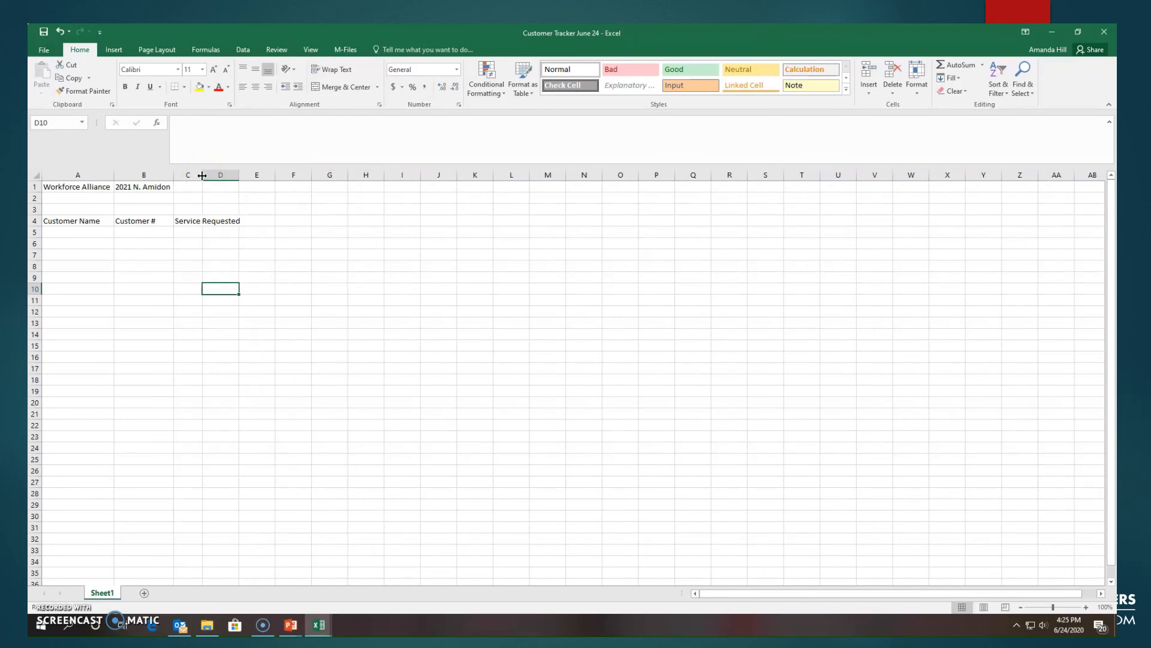
pyautogui.doubleClick(202, 175)
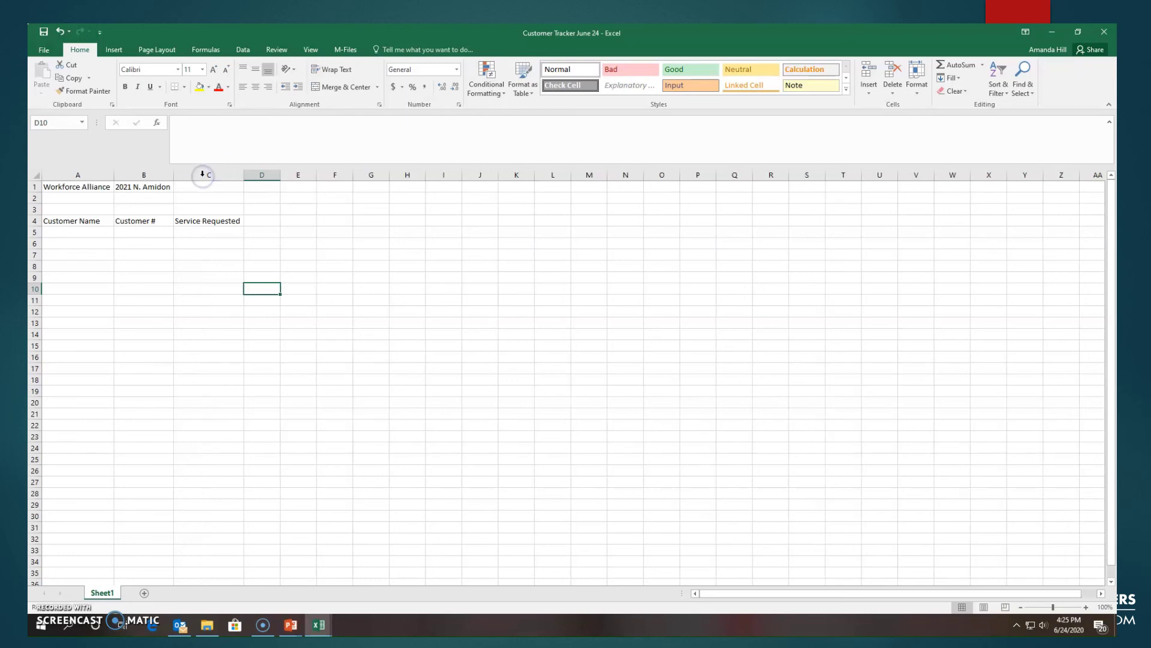